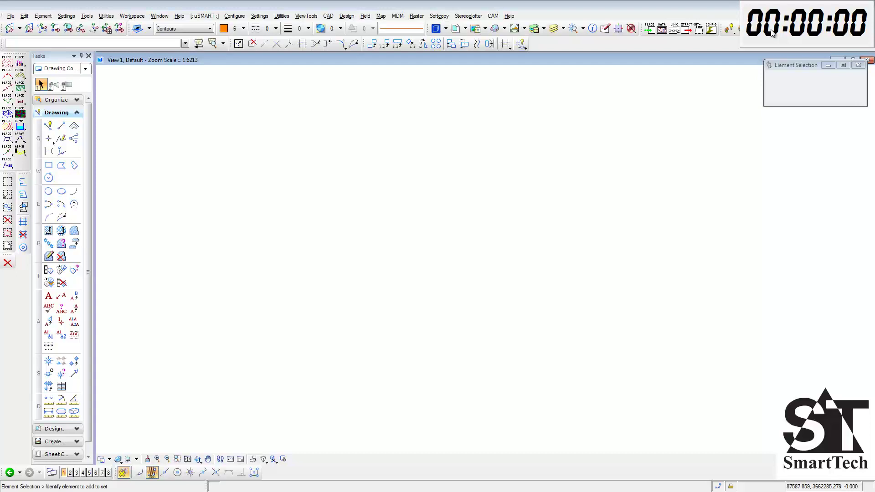
# - Attach outerPlot_v2.dgn as a reference file
pyautogui.rightClick(771, 31)
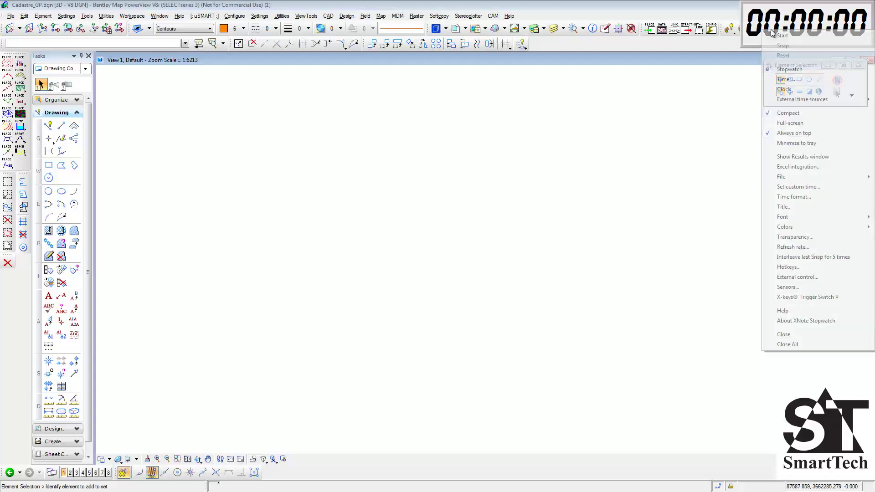
pyautogui.click(794, 39)
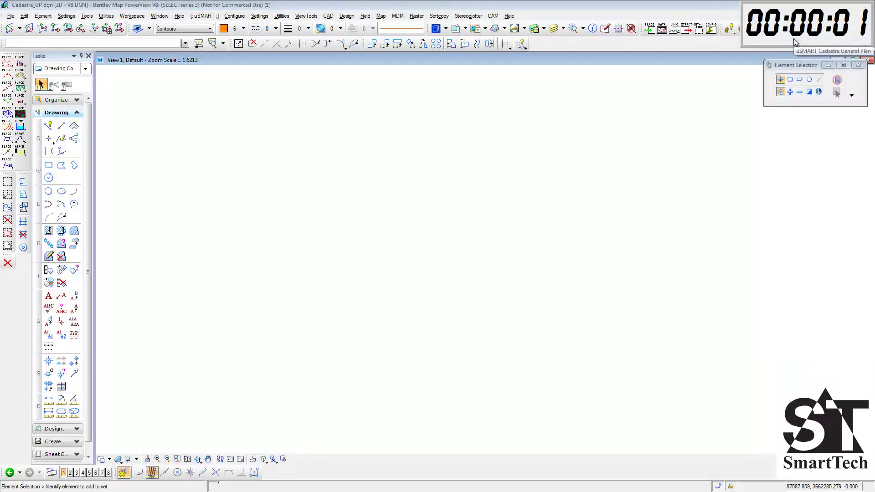
pyautogui.click(456, 30)
pyautogui.click(563, 358)
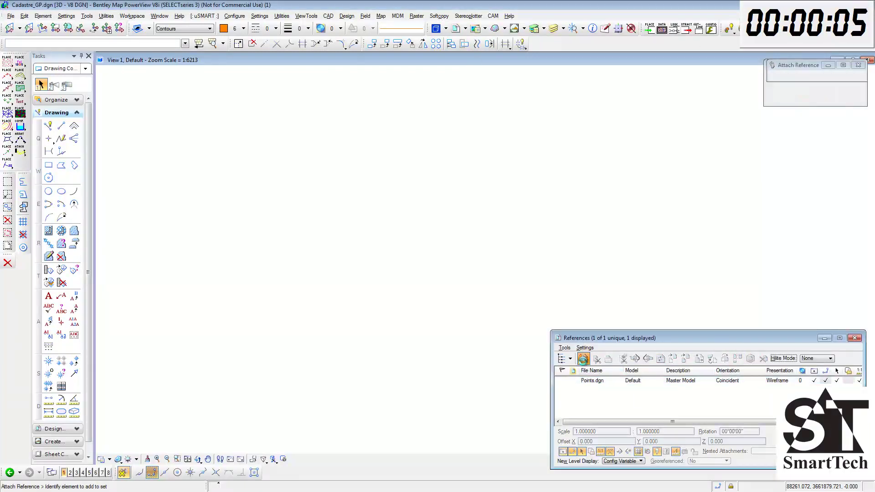
pyautogui.doubleClick(236, 174)
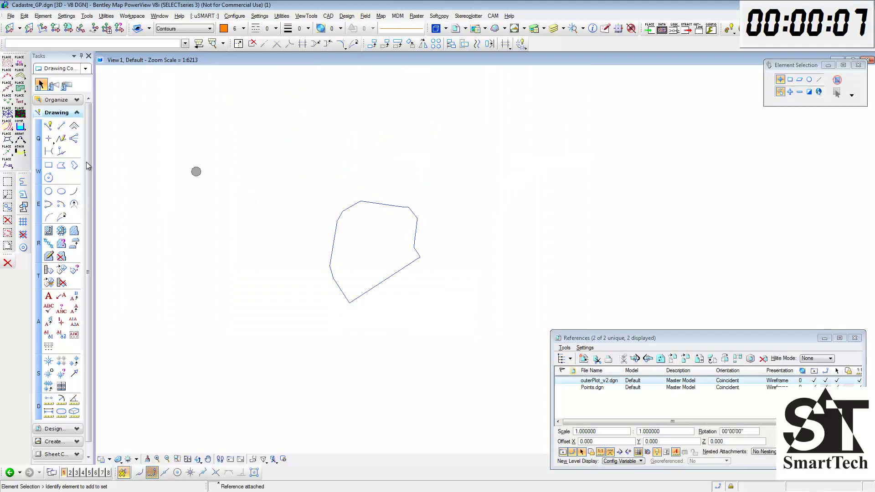
# - Place SLines from the plot outline, then detach the outerPlot_v2.dgn reference
pyautogui.click(7, 113)
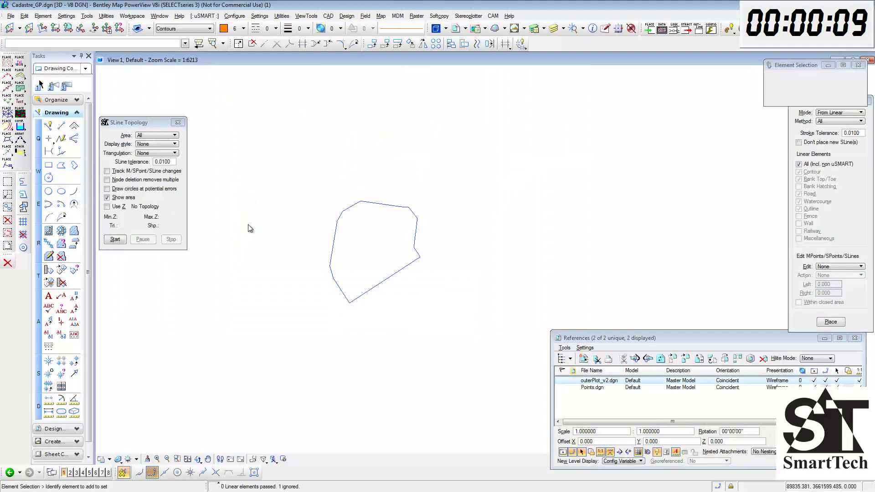
pyautogui.click(763, 359)
pyautogui.click(401, 203)
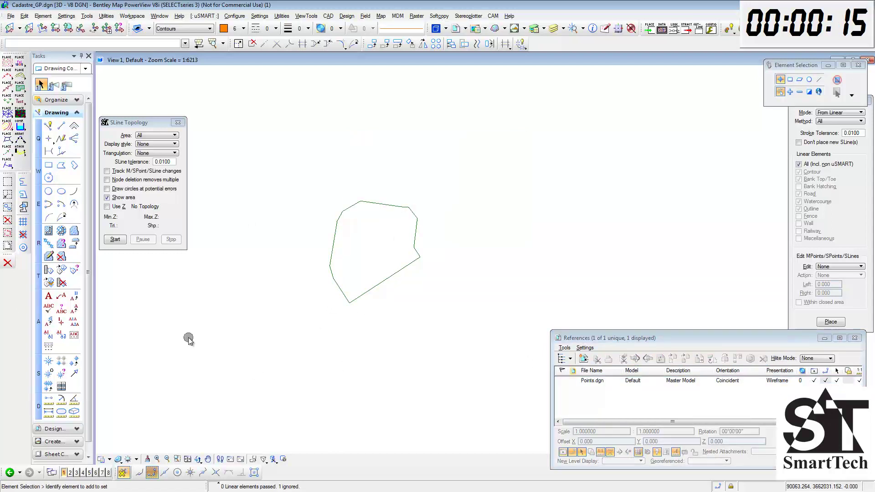
# - Build topology to place cadastral parcel 10010 from the boundary, then bring up SLine Edit
pyautogui.click(8, 151)
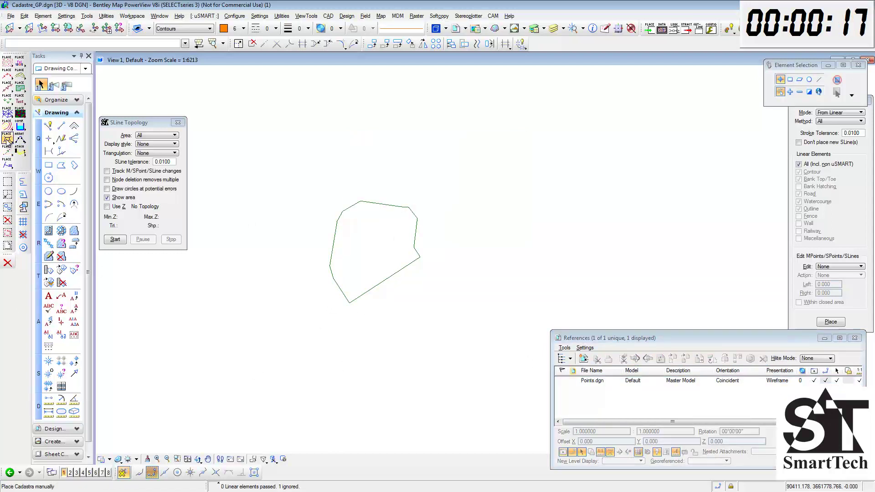
pyautogui.click(289, 354)
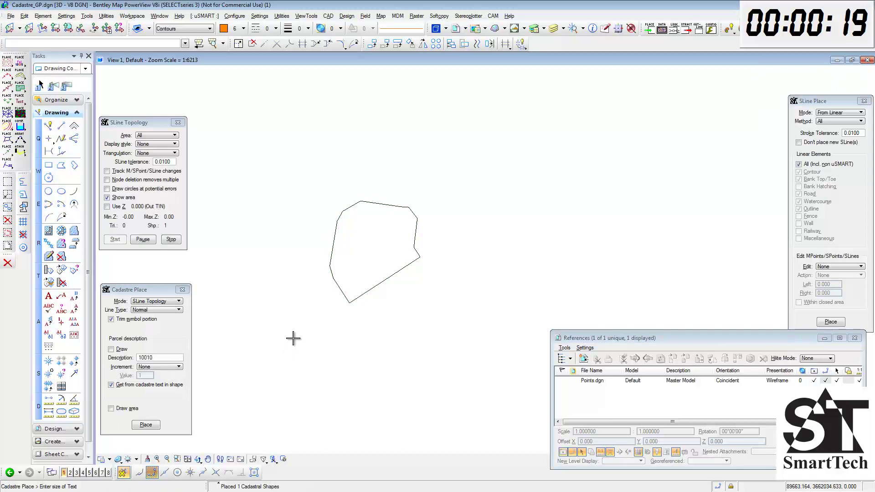
pyautogui.click(171, 241)
pyautogui.rightClick(181, 211)
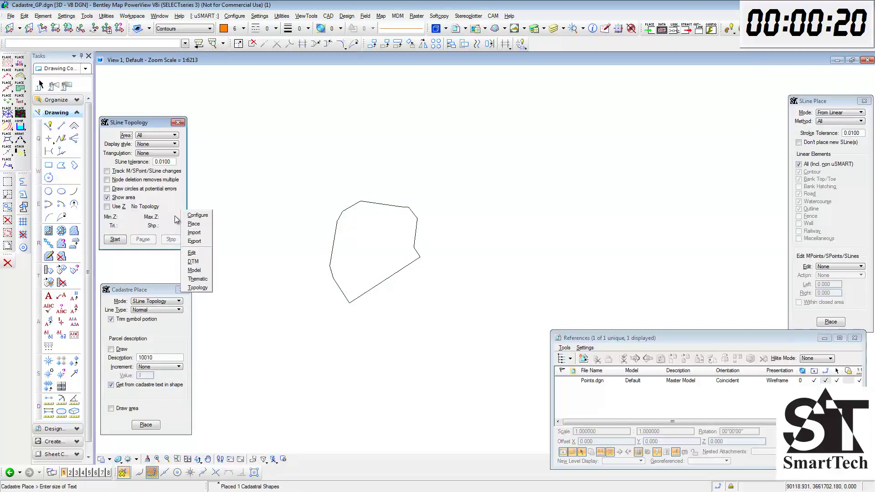
pyautogui.click(191, 253)
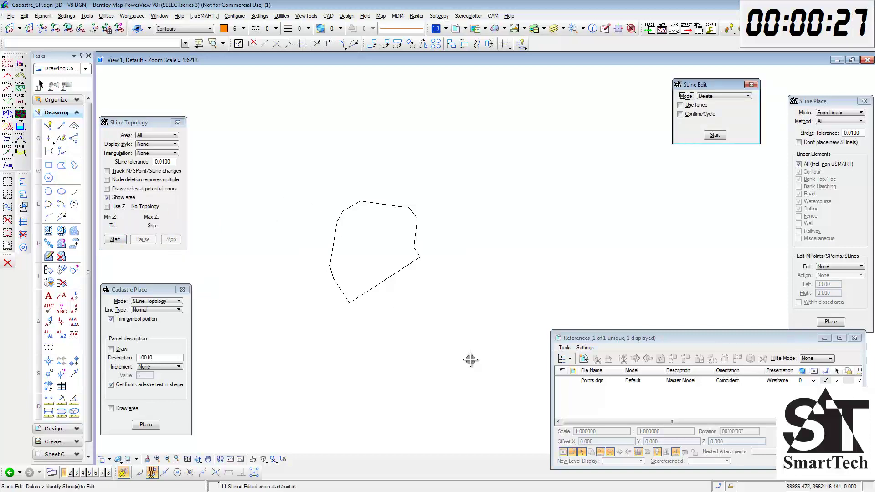
# - Place SA General Plan sheet 10010 at 1:500, anchored at the parcel's bottom vertex
pyautogui.click(650, 28)
pyautogui.click(350, 307)
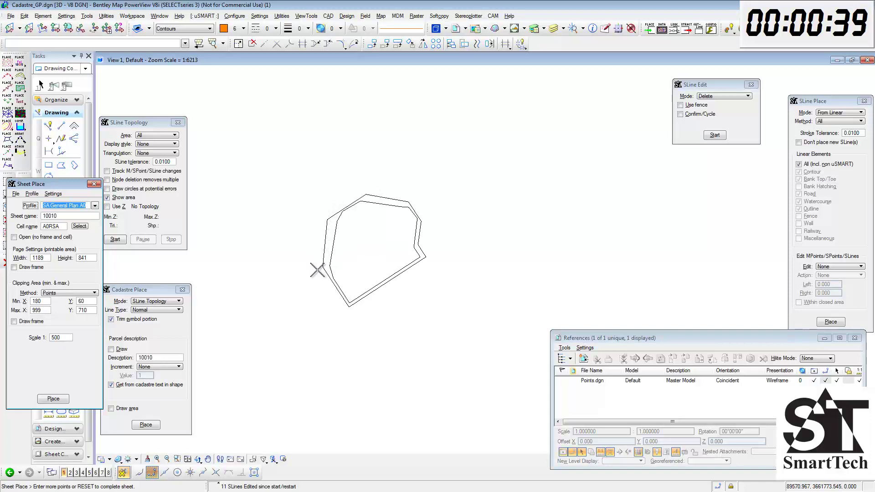
pyautogui.rightClick(317, 269)
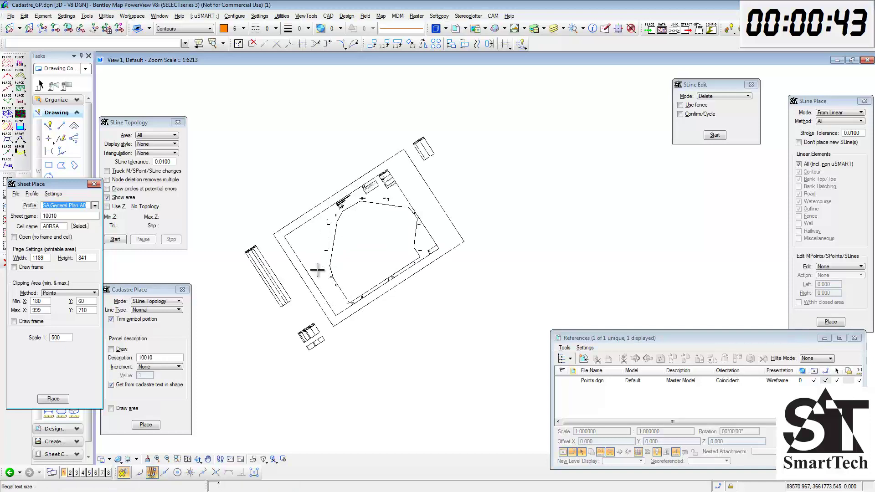
# - Rotate the view along the sheet's lower-left and upper-left corners so sheet 10010 sits level
pyautogui.click(198, 459)
pyautogui.click(333, 327)
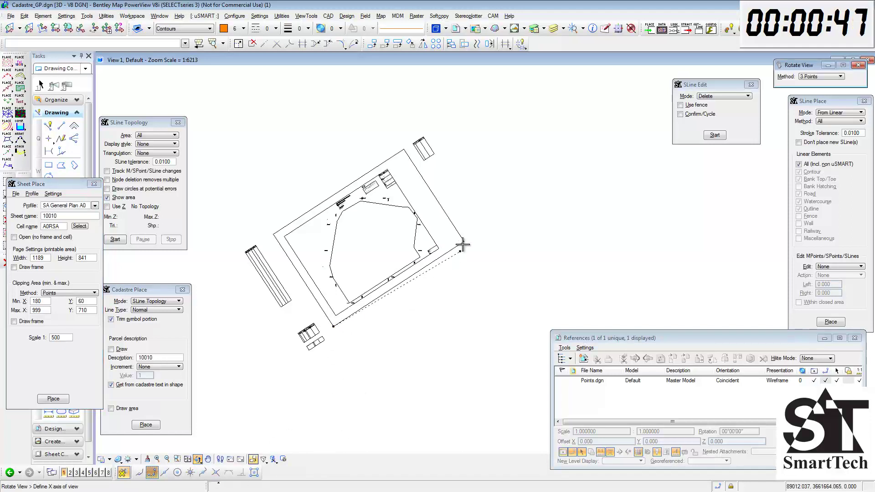
pyautogui.click(274, 234)
pyautogui.click(273, 217)
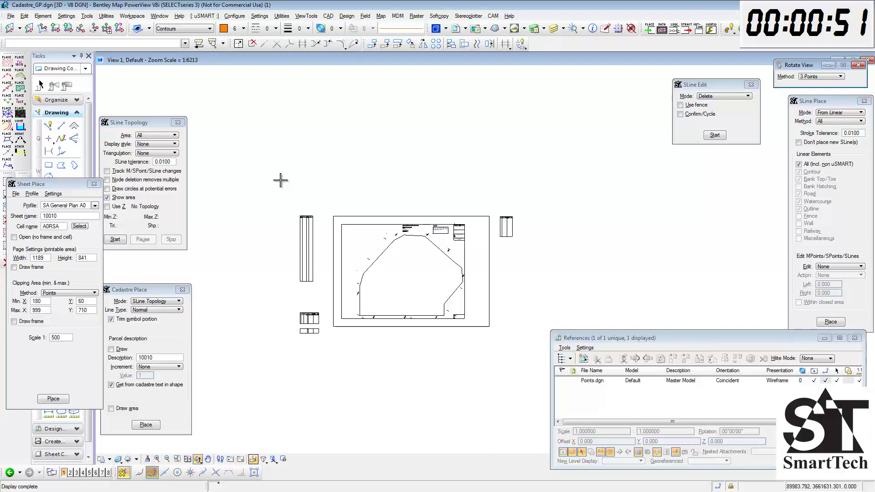
pyautogui.rightClick(178, 412)
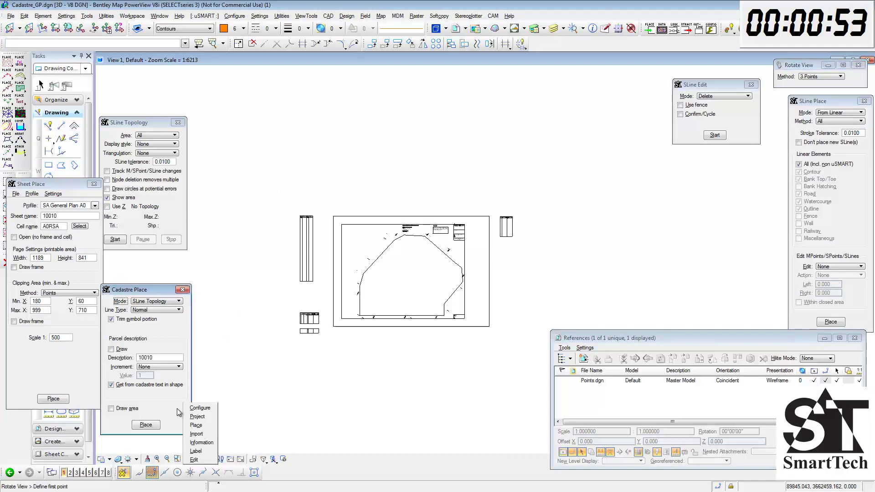
# - Rename the parcel's corner points with Graphically Group turned off
pyautogui.click(195, 460)
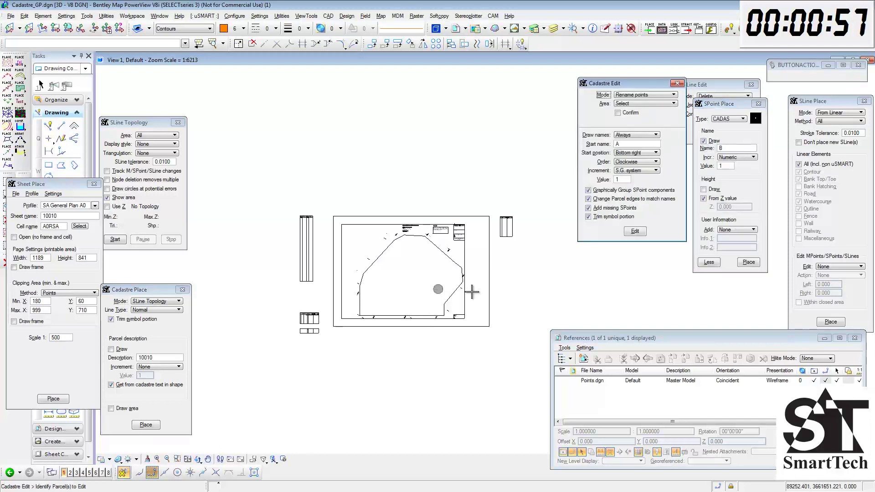
pyautogui.click(588, 190)
pyautogui.click(444, 303)
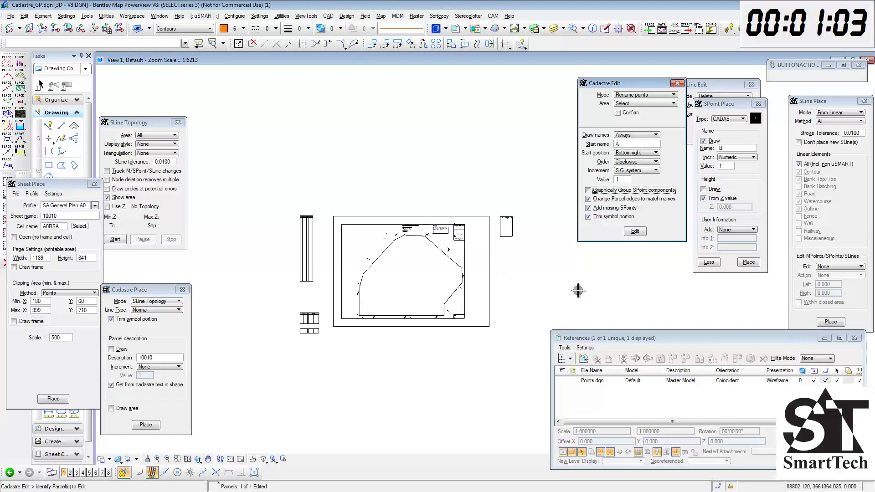
# - Import the 21 survey points from Points.asc and close the point and parcel dialogs
pyautogui.rightClick(751, 177)
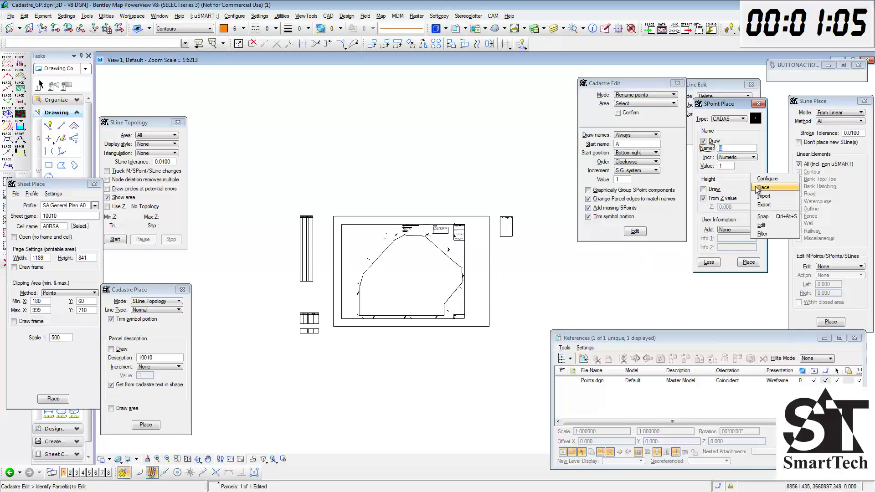
pyautogui.click(759, 196)
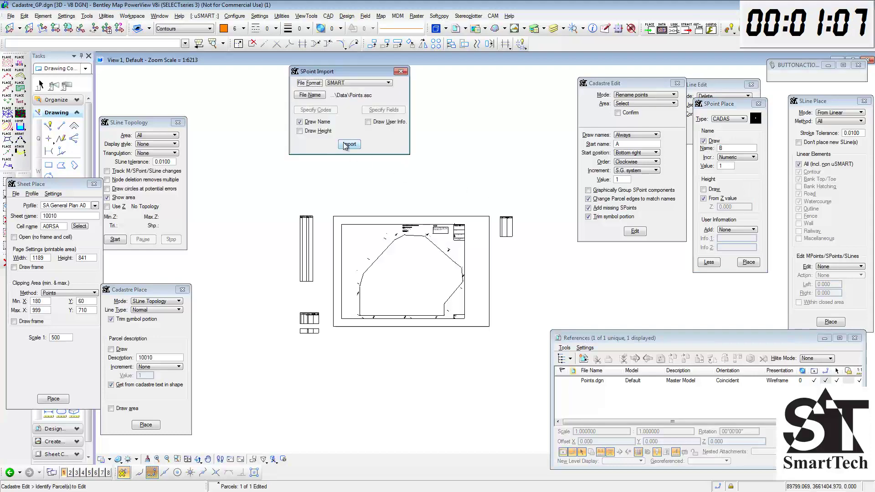
pyautogui.click(351, 146)
pyautogui.click(564, 300)
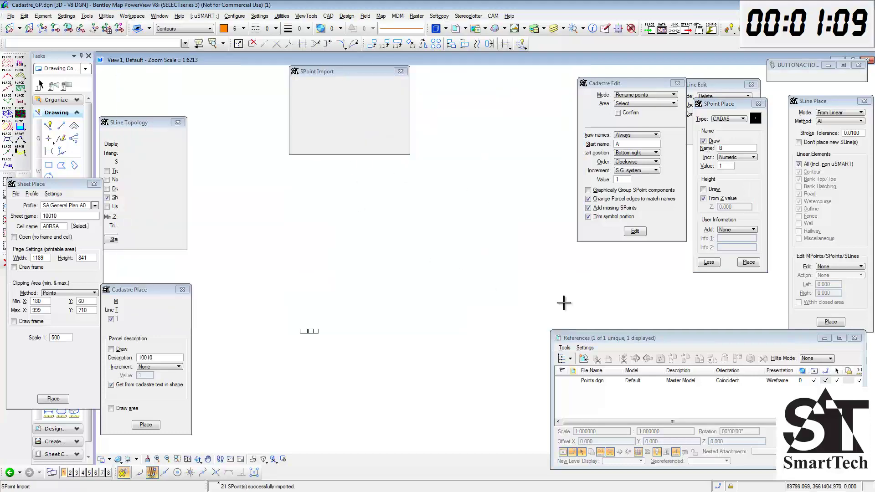
pyautogui.click(400, 72)
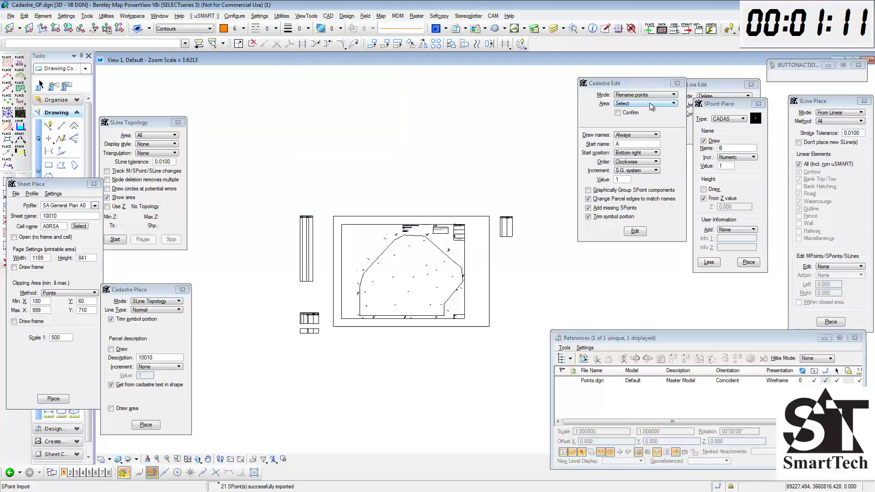
pyautogui.click(678, 83)
pyautogui.click(758, 104)
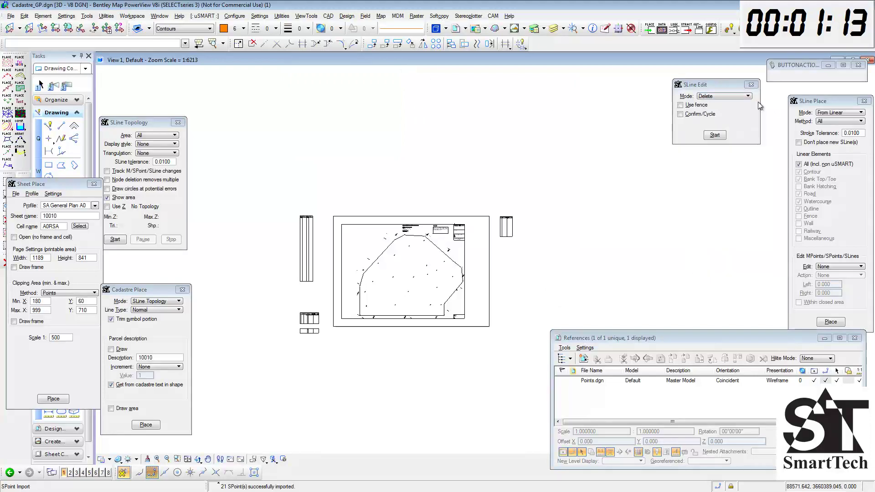
# - Attach insidePlots_v2.dgn as a reference and turn off the selected levels
pyautogui.click(583, 359)
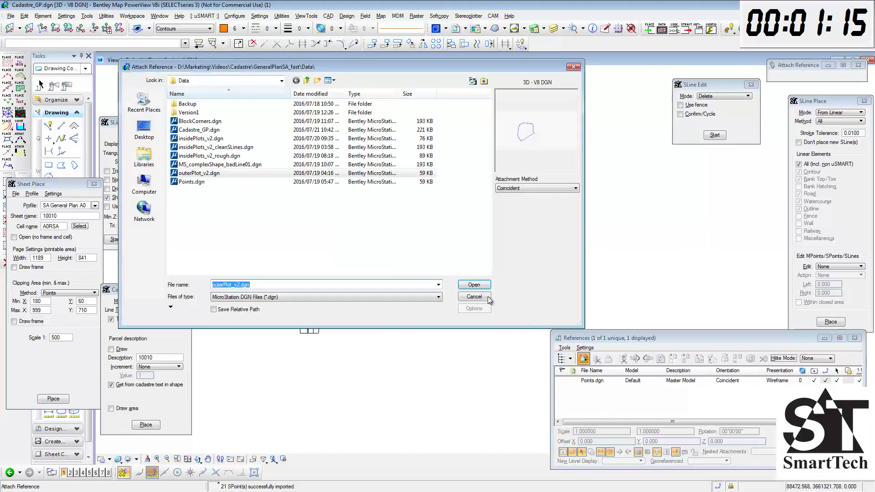
pyautogui.doubleClick(203, 138)
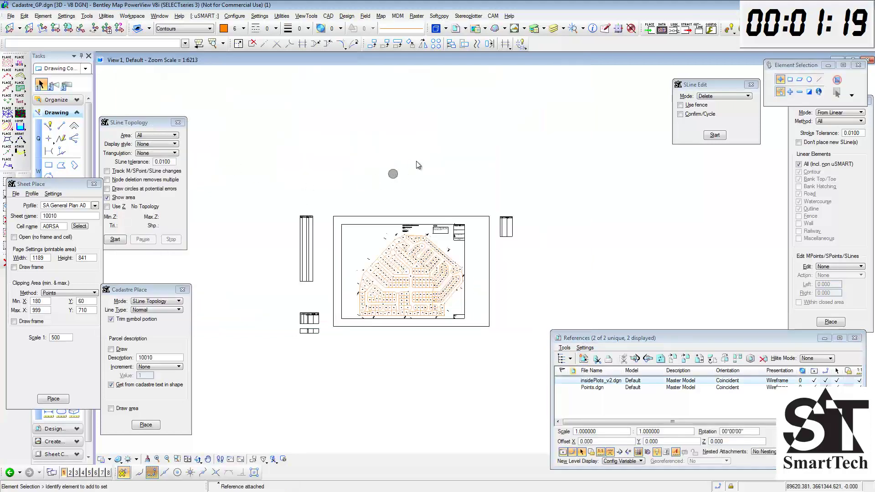
pyautogui.hotkey('ctrl', 'e')
pyautogui.rightClick(693, 288)
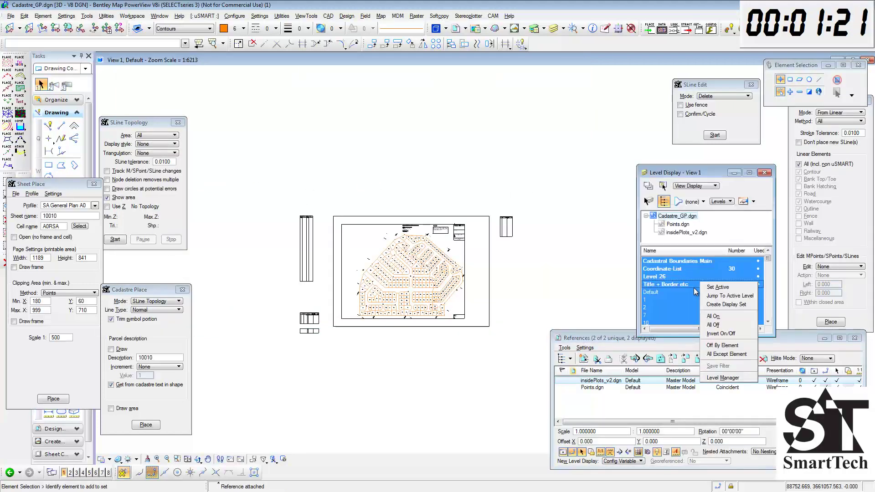
pyautogui.click(723, 324)
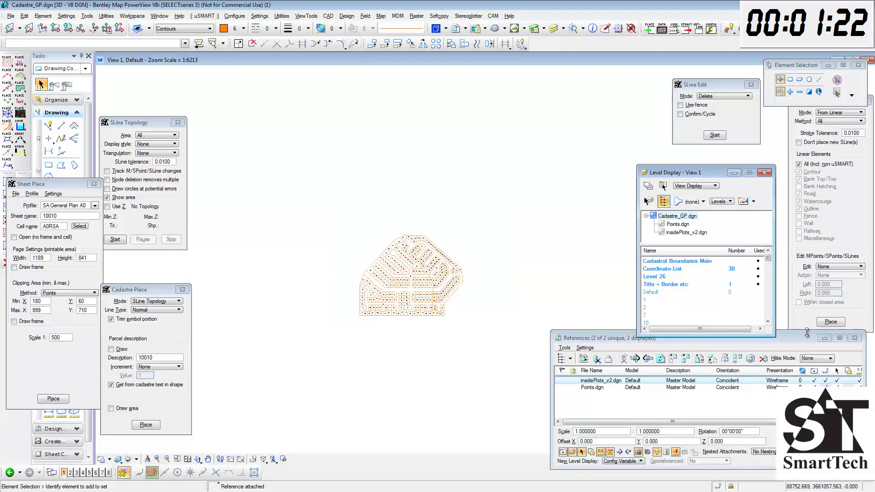
pyautogui.click(831, 322)
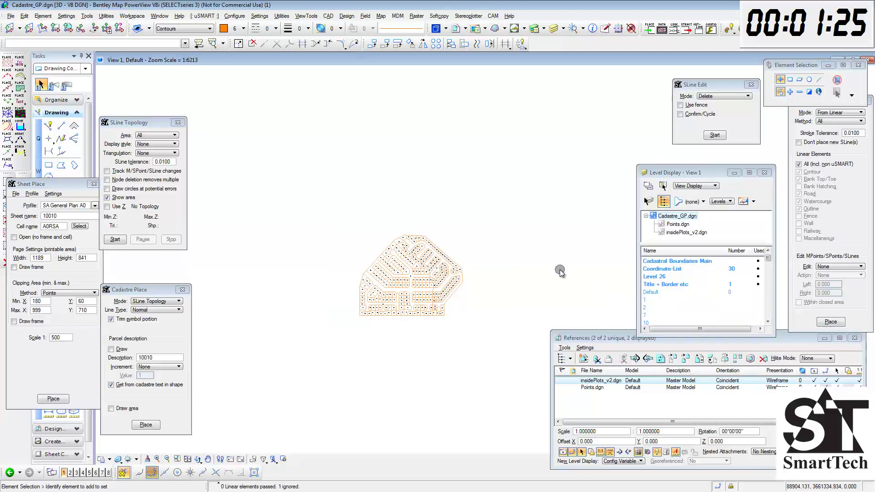
# - Turn on insidePlots_v2 levels from Text for Cadastral through Text for Roads
pyautogui.click(686, 232)
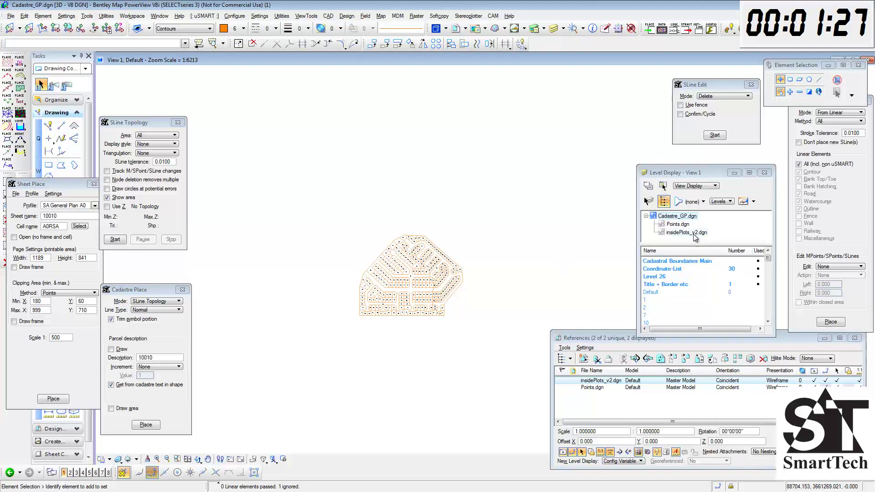
pyautogui.hotkey('ctrl', 'a')
pyautogui.keyDown('shift'); pyautogui.click(686, 272); pyautogui.keyUp('shift')
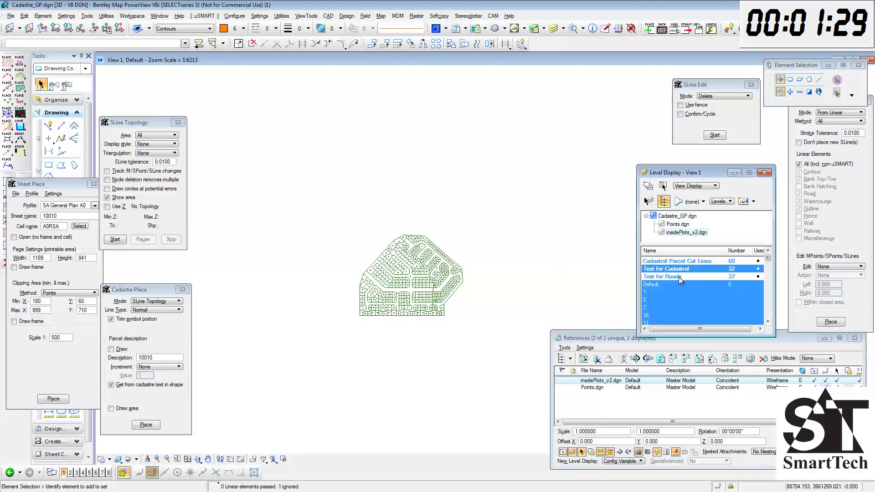
pyautogui.keyDown('ctrl'); pyautogui.click(679, 277); pyautogui.keyUp('ctrl')
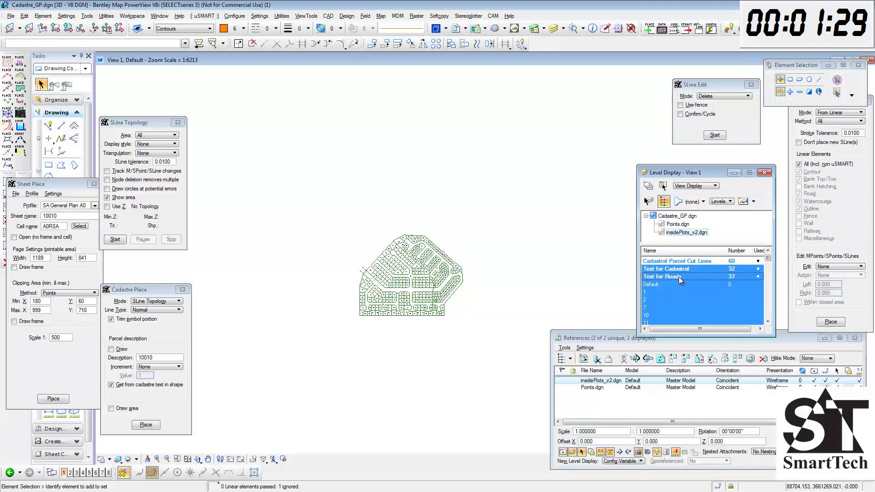
# - Merge the insidePlots_v2.dgn reference into the master drawing in View 1
pyautogui.rightClick(598, 383)
pyautogui.click(627, 330)
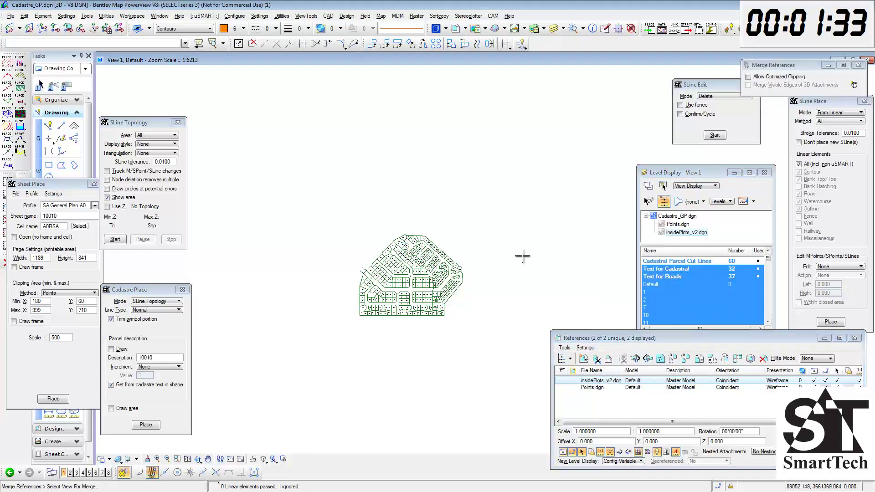
pyautogui.click(522, 256)
# - Turn all levels on and close the References list
pyautogui.rightClick(698, 287)
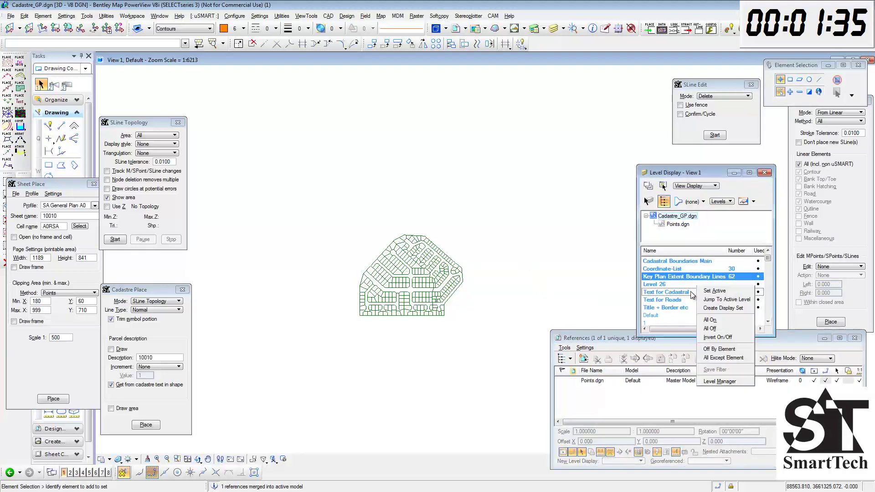
pyautogui.click(709, 320)
pyautogui.click(854, 338)
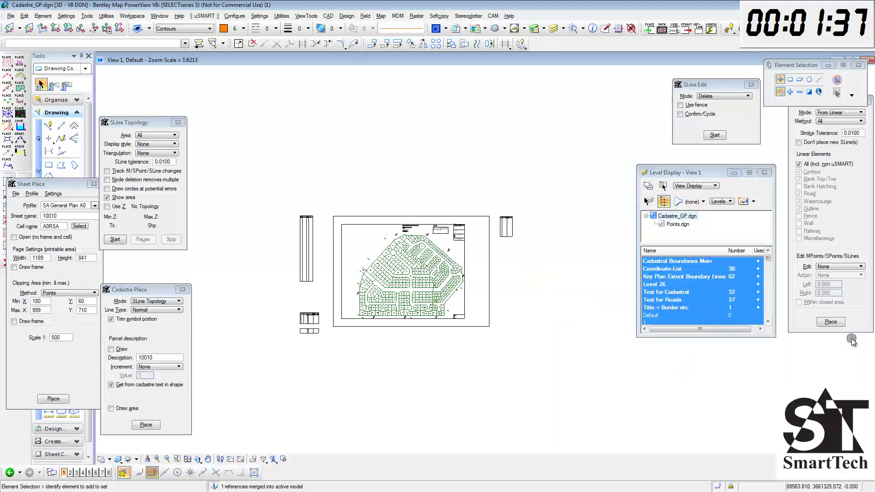
pyautogui.rightClick(142, 416)
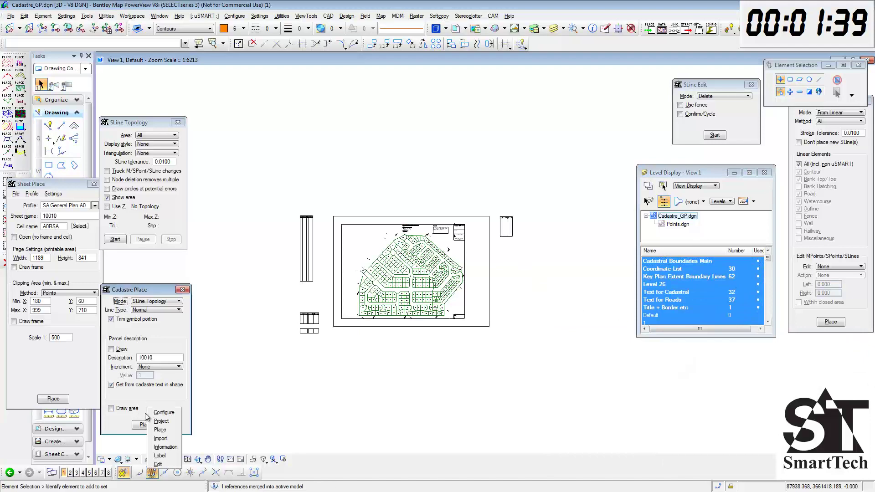
# - Set the cadastre Normal Line and Symbol levels to Cadastral Boundaries
pyautogui.click(225, 390)
pyautogui.click(538, 152)
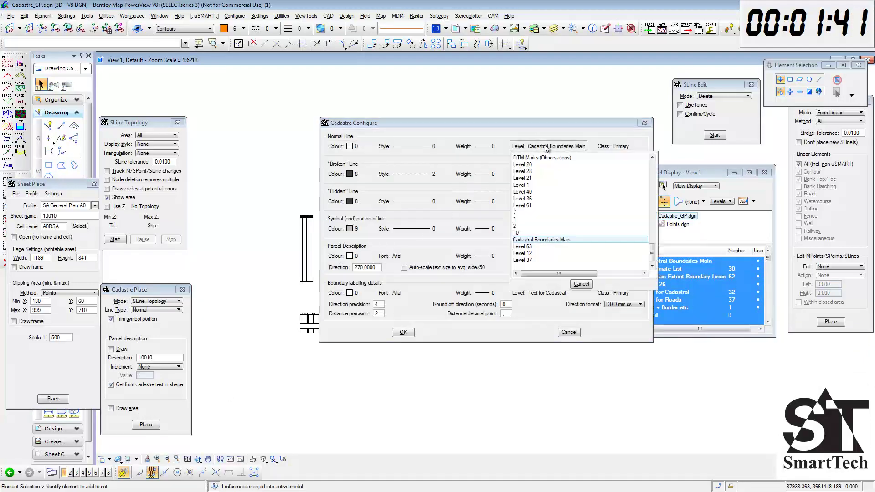
pyautogui.scroll(-1, 652, 182)
pyautogui.scroll(-1, 652, 182)
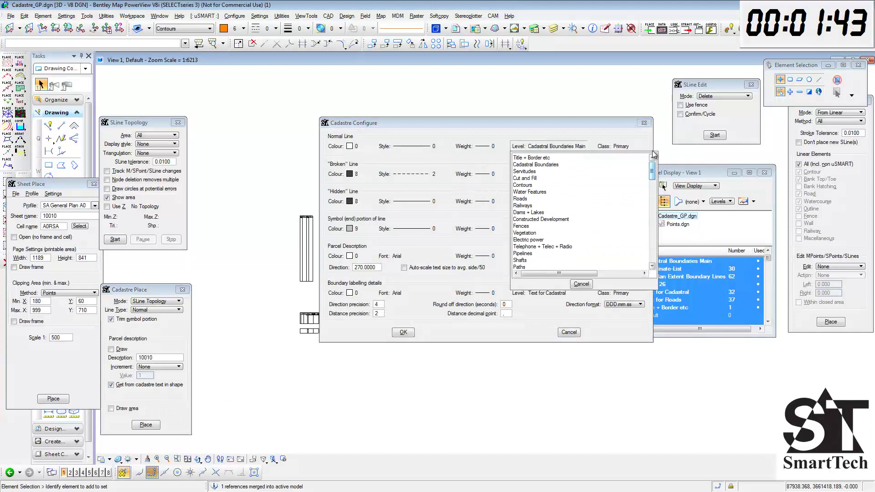
pyautogui.click(537, 164)
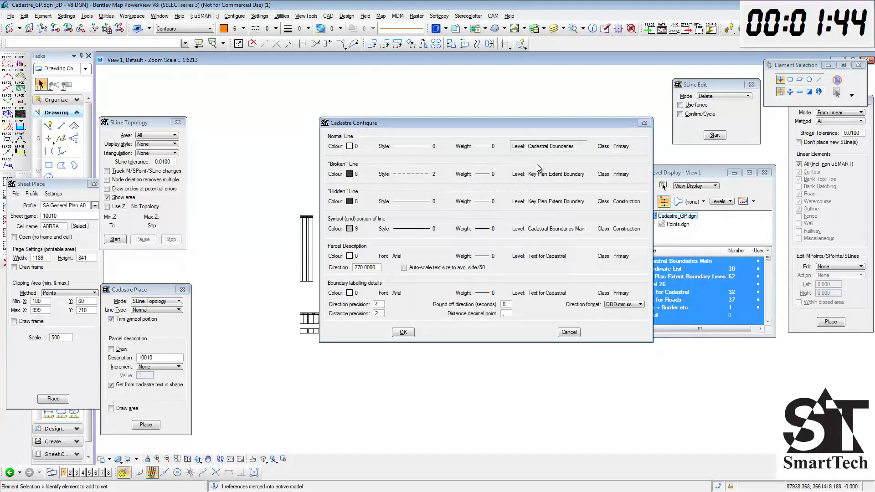
pyautogui.click(544, 229)
pyautogui.scroll(-1, 653, 335)
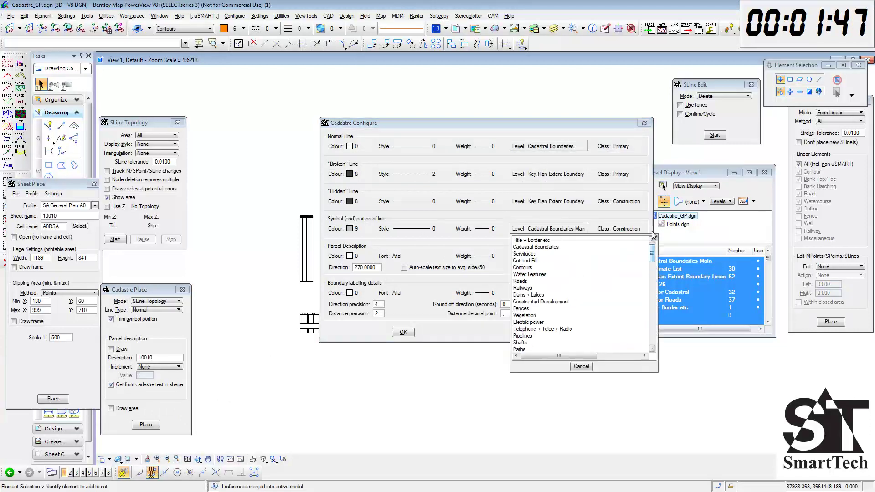
pyautogui.click(542, 247)
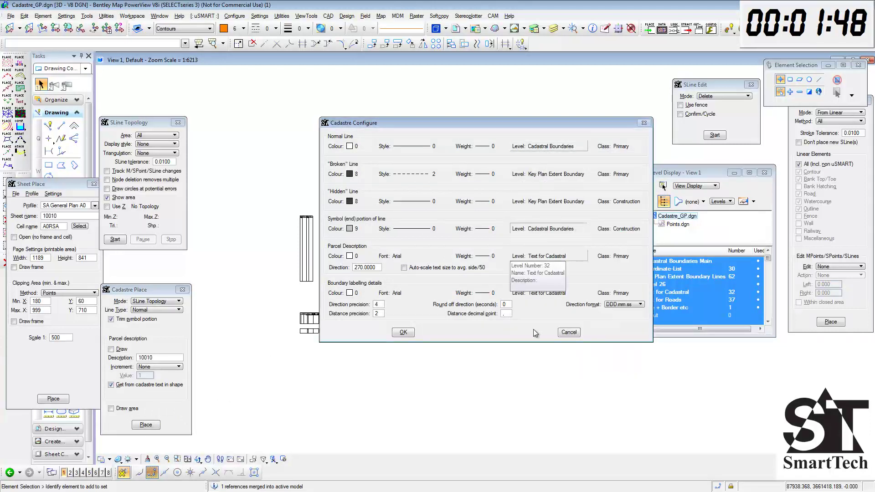
pyautogui.click(403, 332)
# - Build the 272 cadastral parcel shapes and stop SLine Topology
pyautogui.click(151, 427)
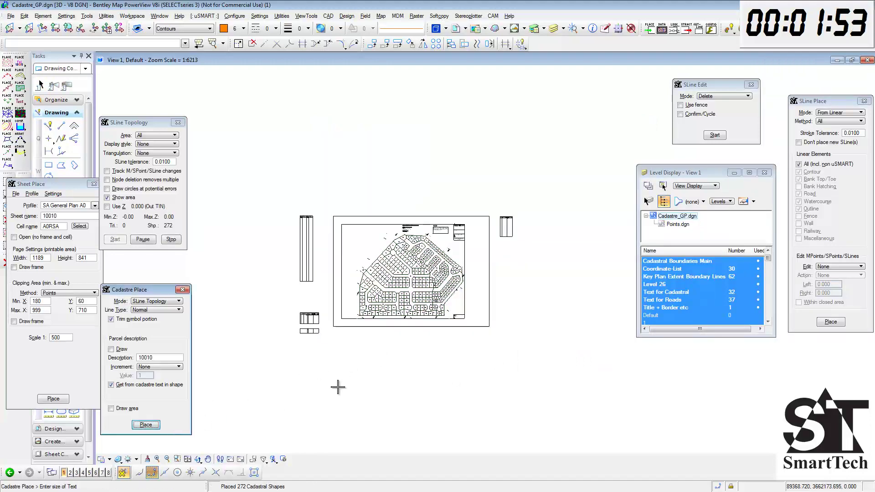
pyautogui.click(175, 240)
pyautogui.rightClick(177, 219)
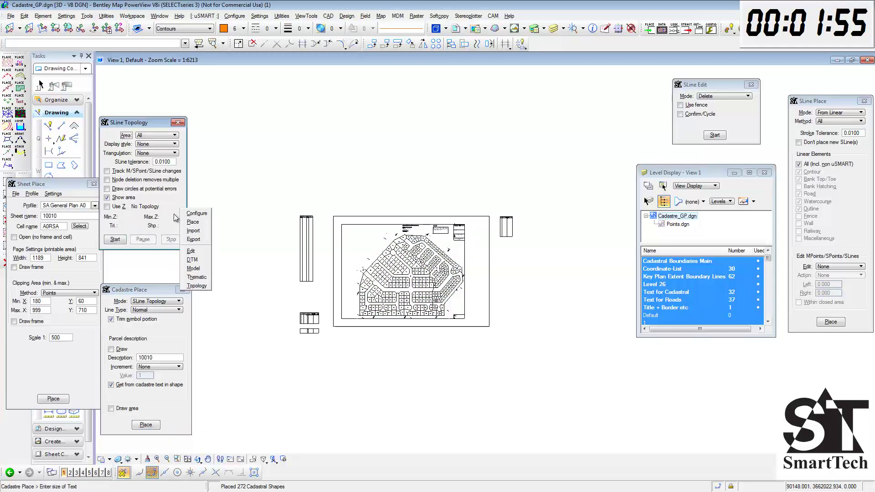
# - Run SLine Edit and label the parcel edges with direction and distance
pyautogui.click(191, 251)
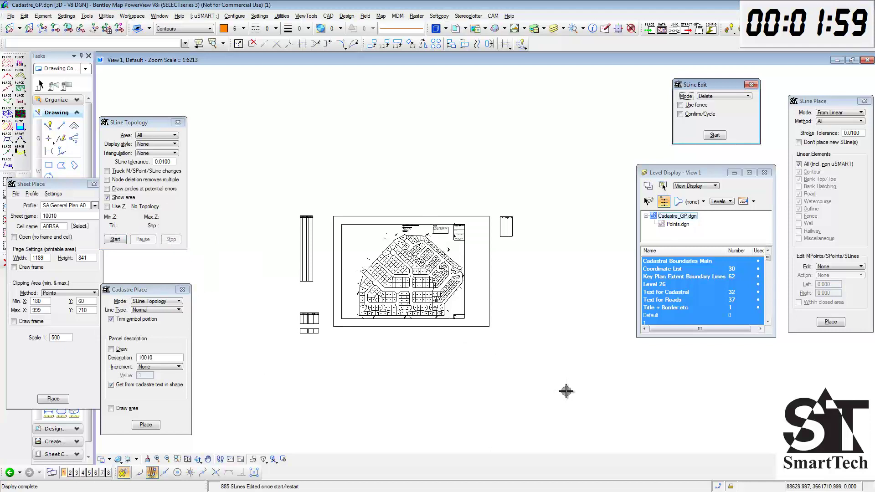
pyautogui.click(689, 262)
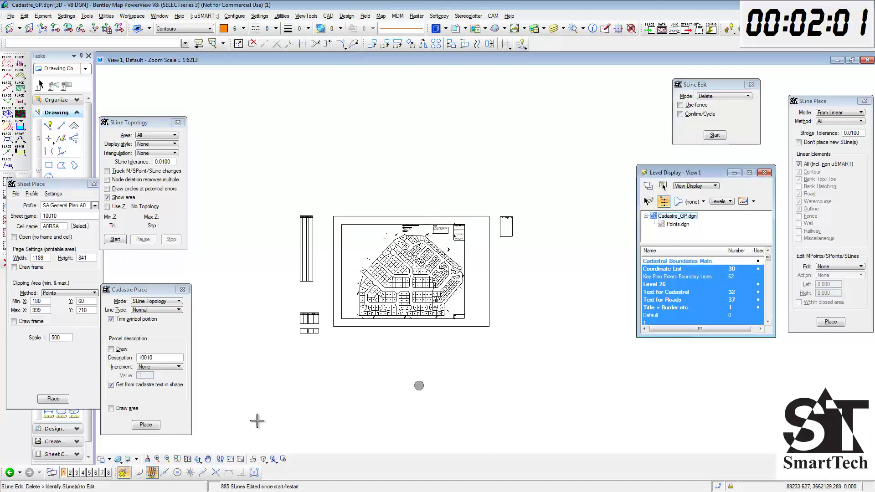
pyautogui.rightClick(188, 422)
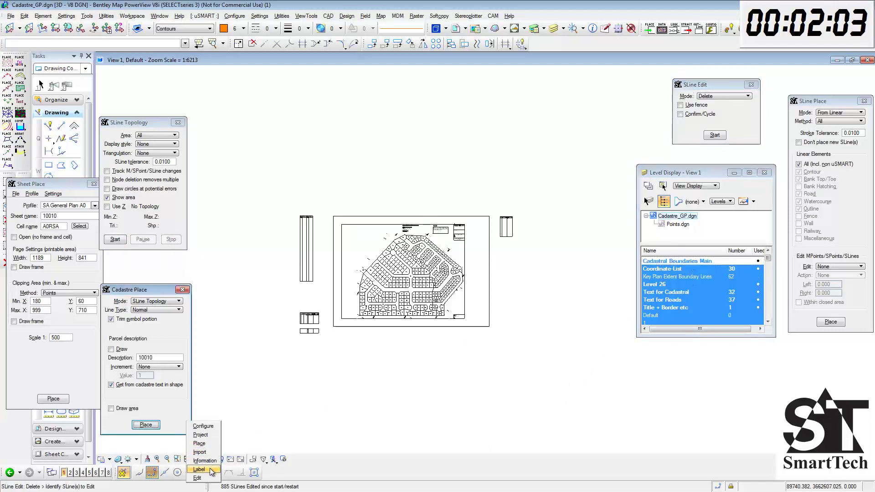
pyautogui.click(200, 470)
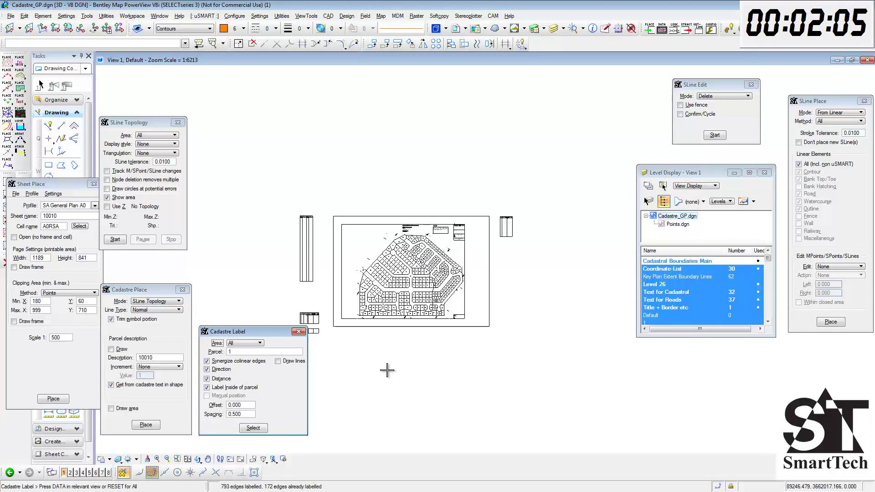
pyautogui.click(679, 263)
# - Close the SLine, cadastre, topology and sheet placement tool windows
pyautogui.click(751, 85)
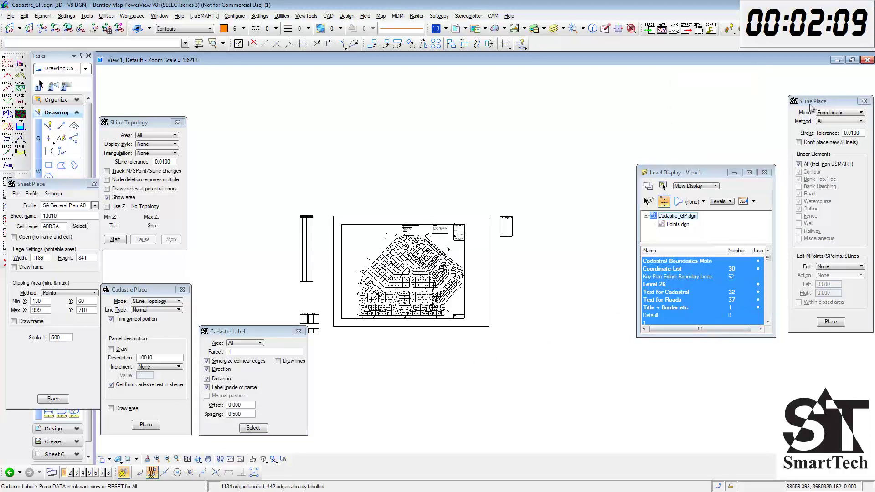
pyautogui.click(864, 101)
pyautogui.click(299, 331)
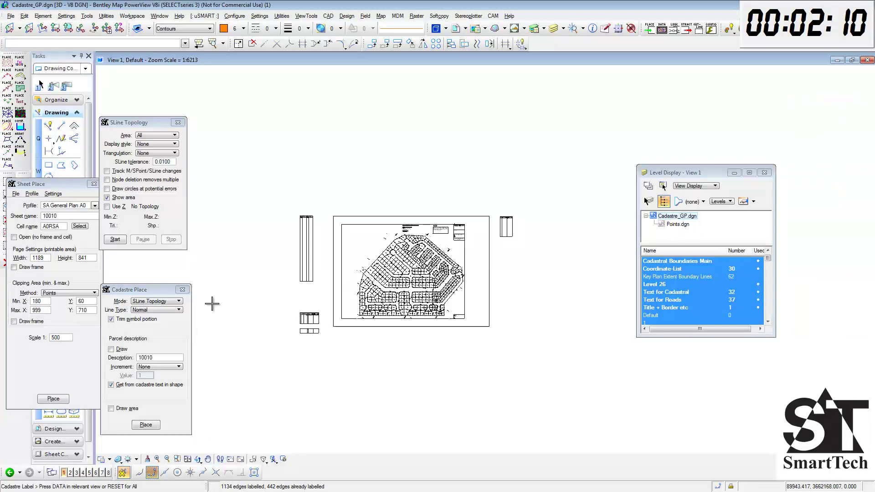
pyautogui.click(182, 289)
pyautogui.click(178, 123)
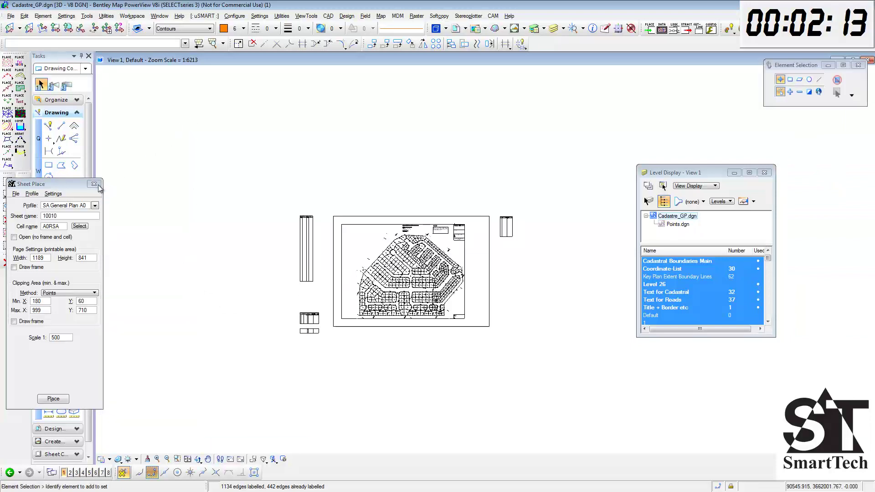
pyautogui.click(94, 184)
pyautogui.click(686, 30)
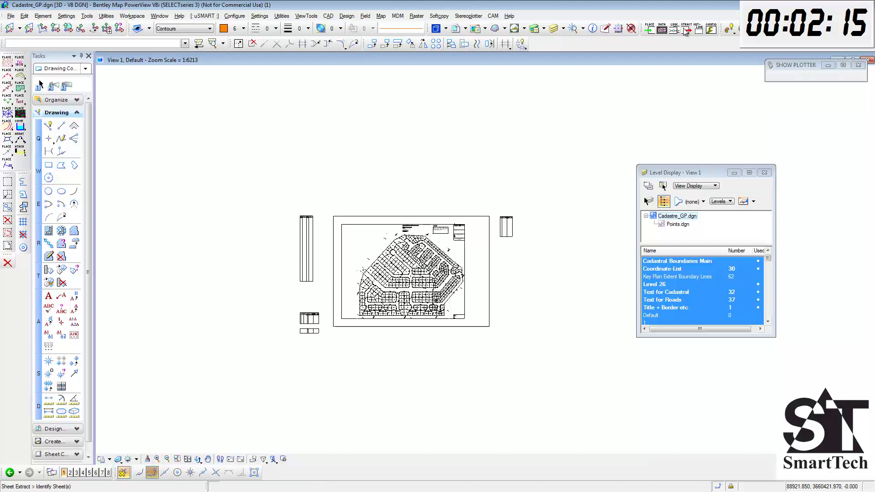
# - Extract sheet 10010 to its own drawing, naming the PDF plot file 10010
pyautogui.click(416, 218)
pyautogui.doubleClick(442, 185)
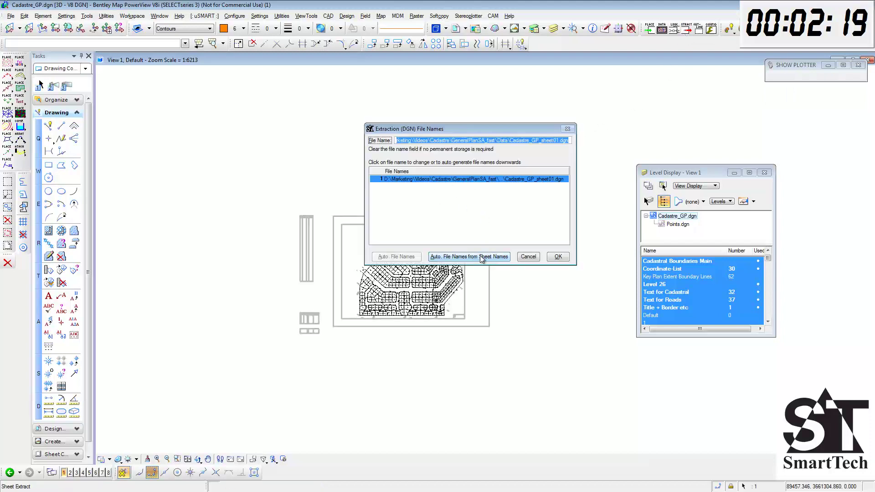
pyautogui.click(563, 259)
pyautogui.click(416, 235)
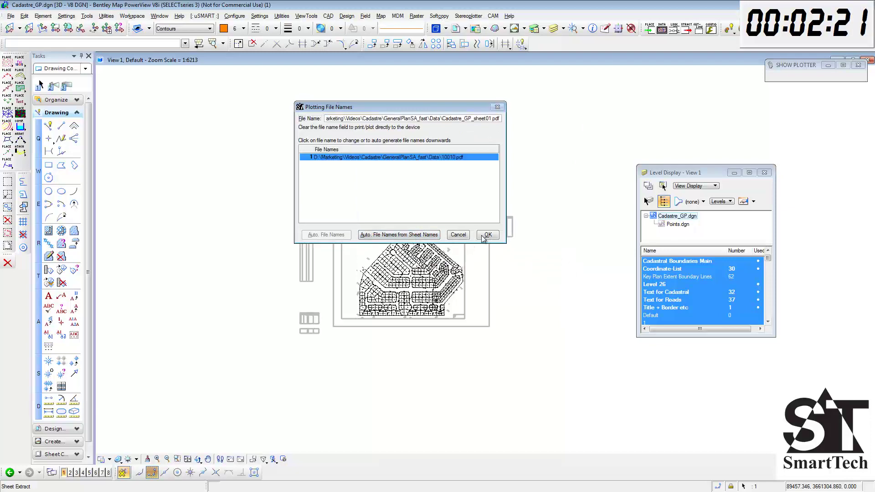
pyautogui.click(488, 234)
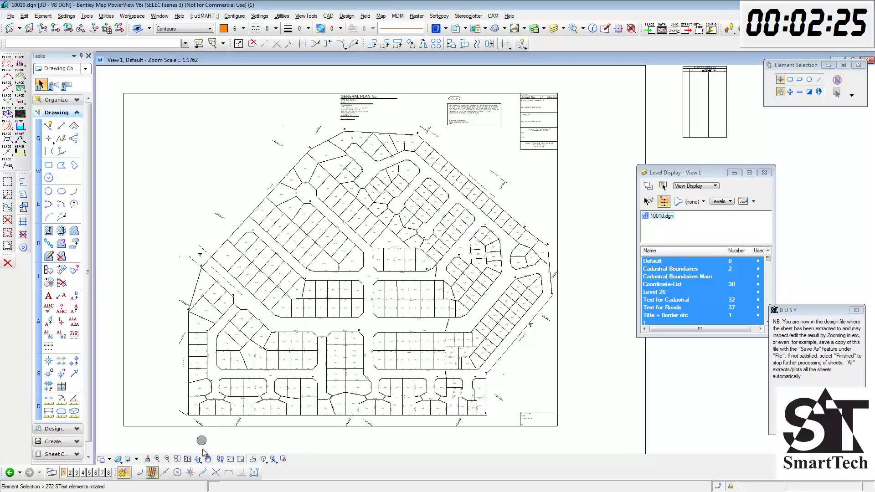
pyautogui.click(188, 460)
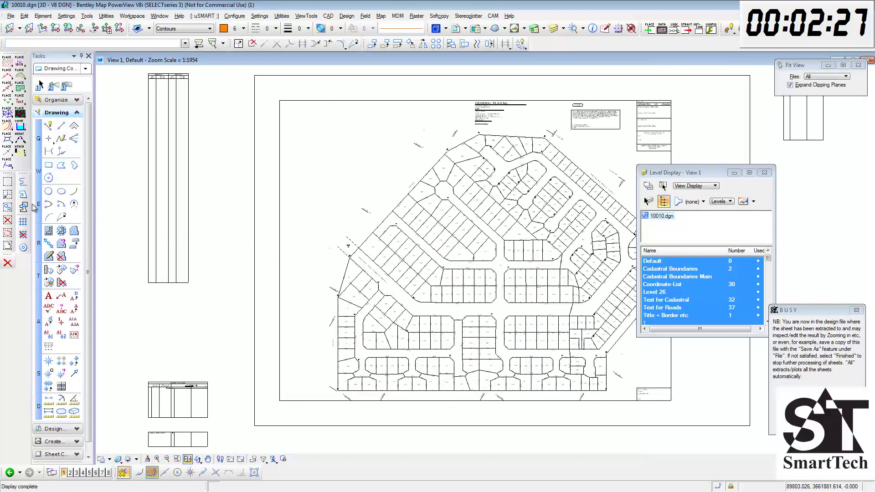
# - Rename the parcel's points, turn Cadastral Boundaries back on, and close the point placement panel
pyautogui.moveTo(7, 139); pyautogui.dragTo(86, 139)
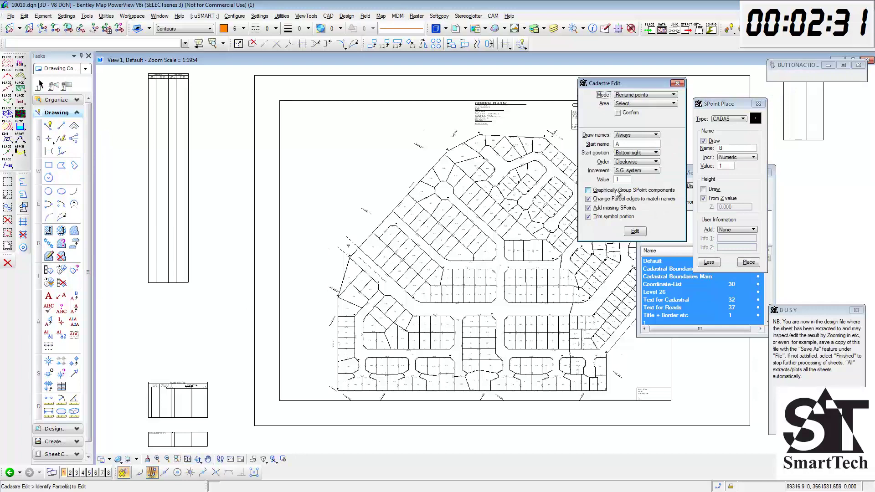
pyautogui.click(665, 272)
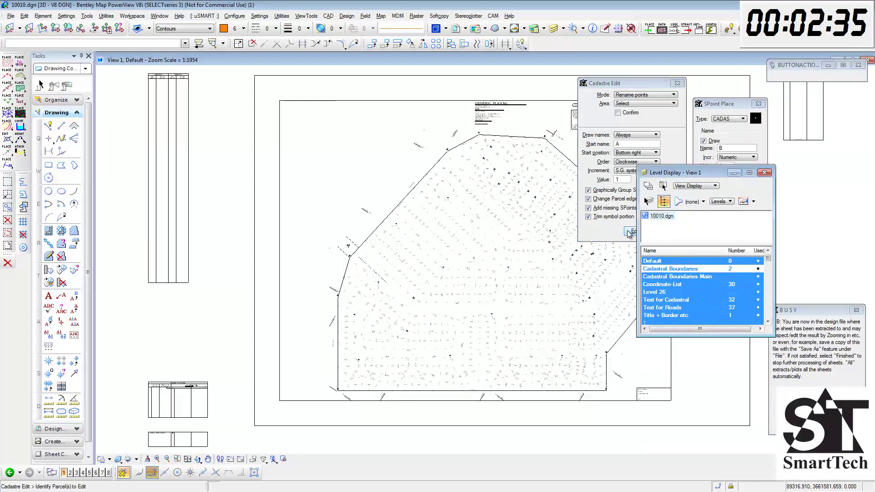
pyautogui.click(631, 233)
pyautogui.click(633, 357)
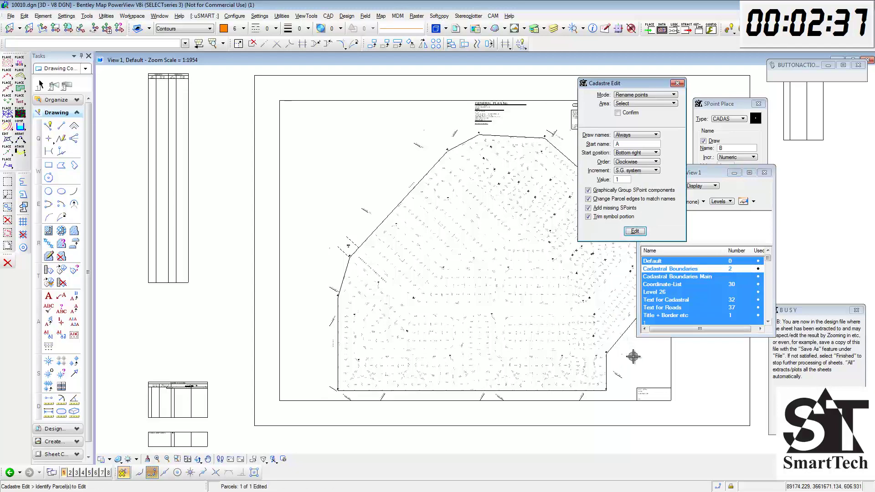
pyautogui.click(667, 269)
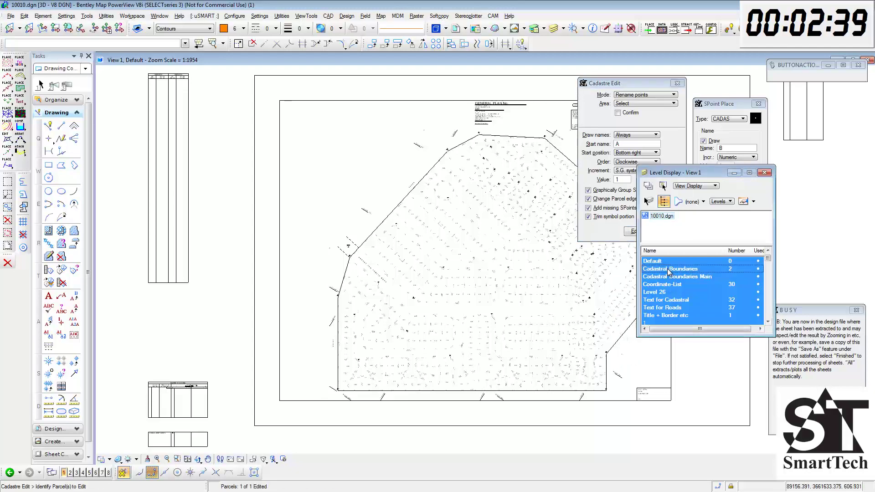
pyautogui.click(678, 83)
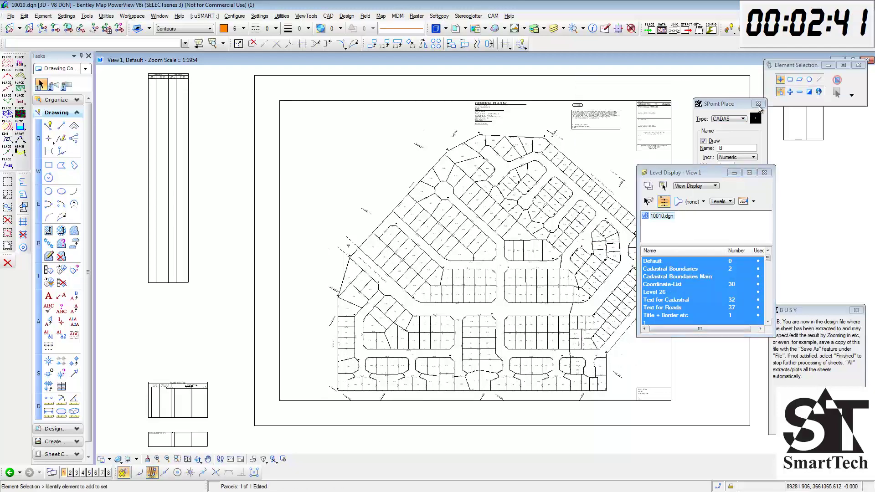
pyautogui.click(758, 104)
# - Close the level display panel and zoom in on the parcel corners to check the renamed point labels
pyautogui.click(764, 173)
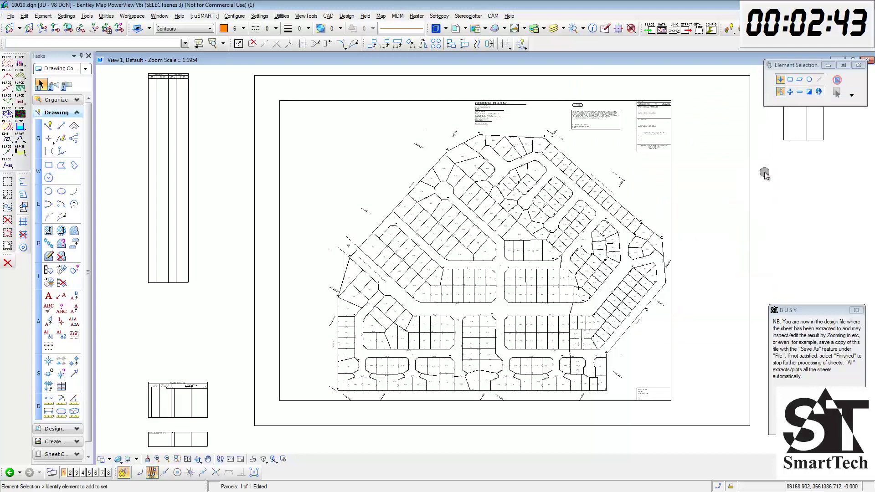
pyautogui.scroll(10, 320, 343)
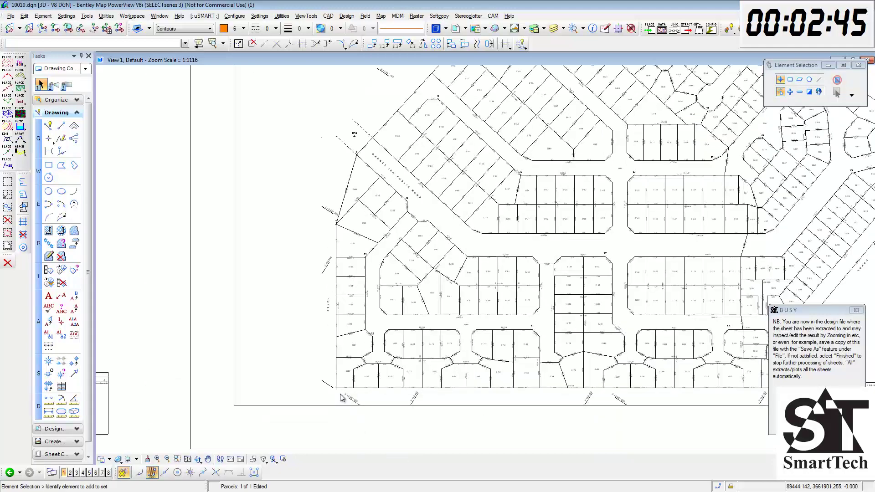
pyautogui.scroll(-8, 320, 343)
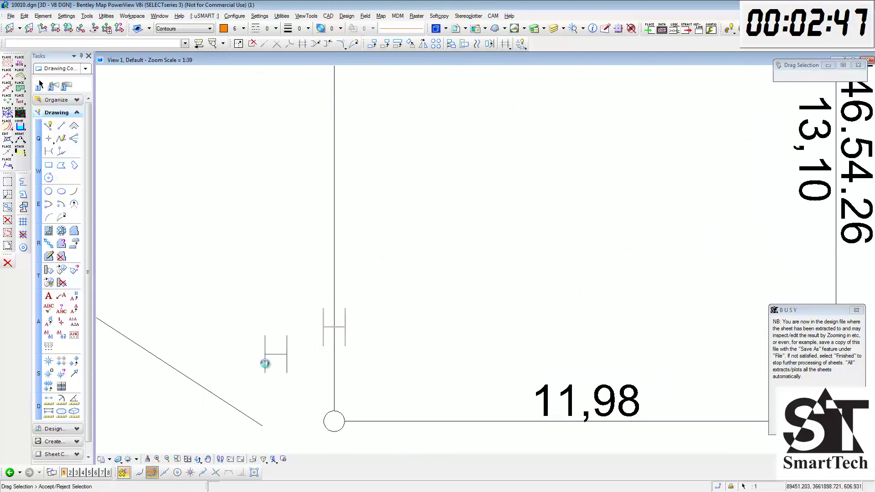
pyautogui.scroll(4, 706, 267)
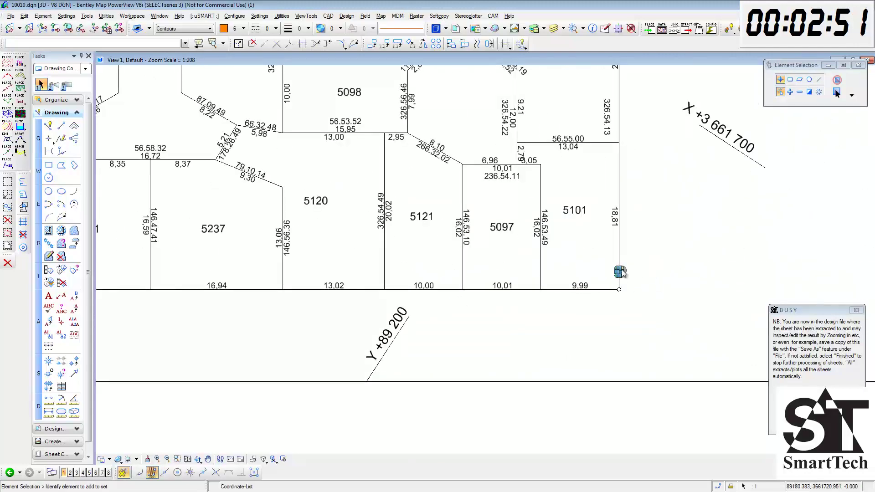
pyautogui.scroll(3, 625, 272)
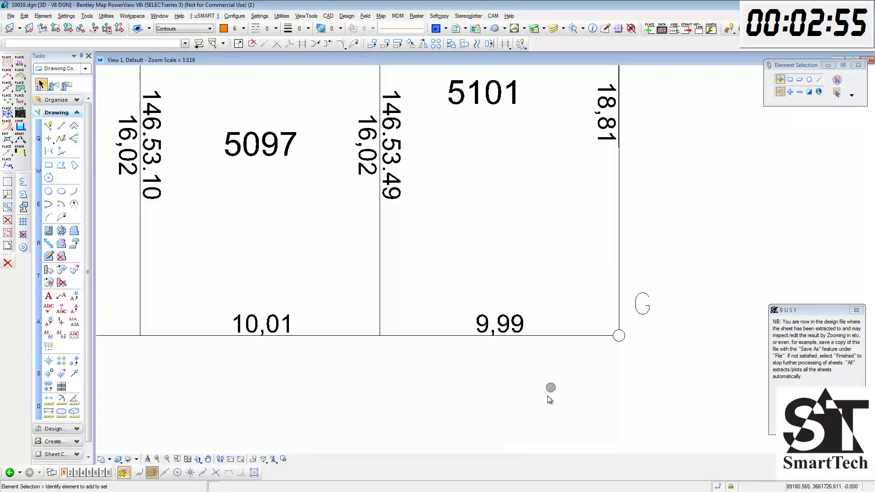
pyautogui.scroll(-5, 593, 391)
pyautogui.scroll(3, 557, 192)
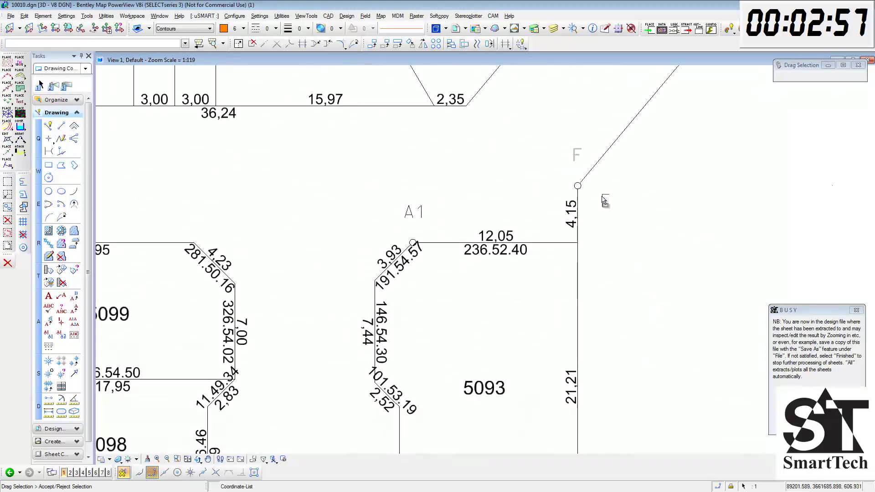
pyautogui.scroll(-7, 547, 232)
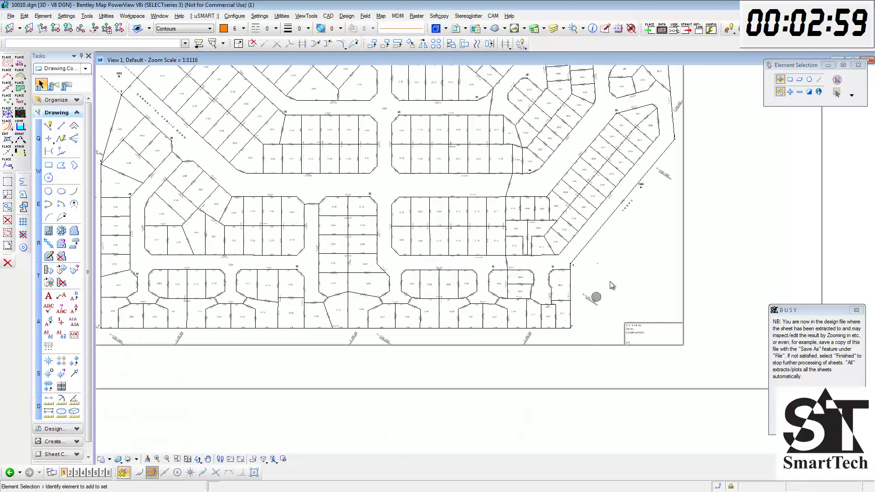
pyautogui.scroll(8, 670, 128)
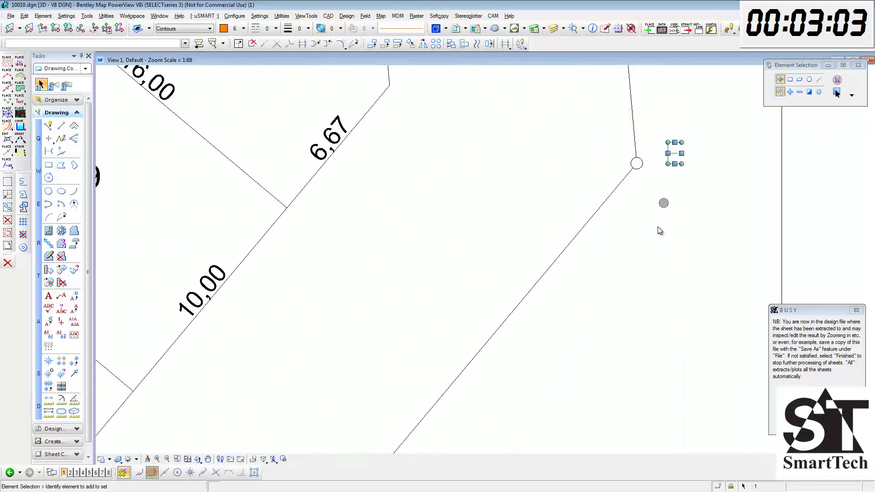
# - Fit the whole sheet in the view and launch uSMART DATA
pyautogui.scroll(-2, 690, 175)
pyautogui.click(187, 460)
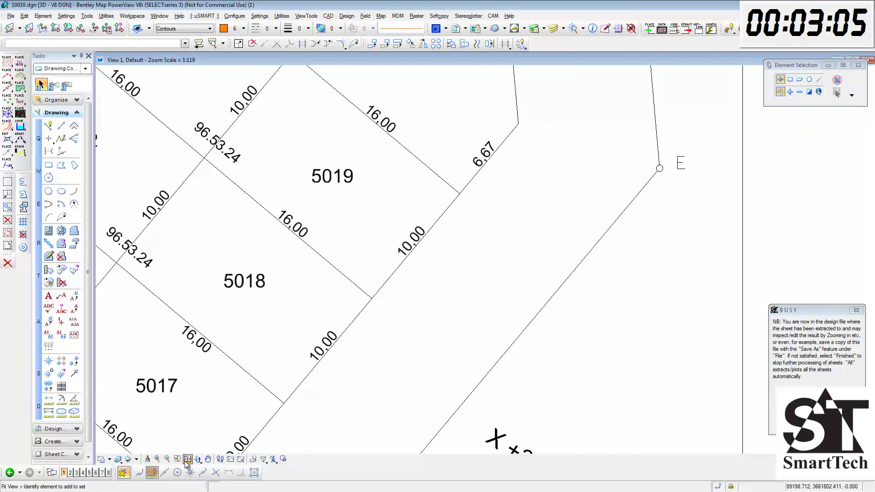
pyautogui.click(662, 30)
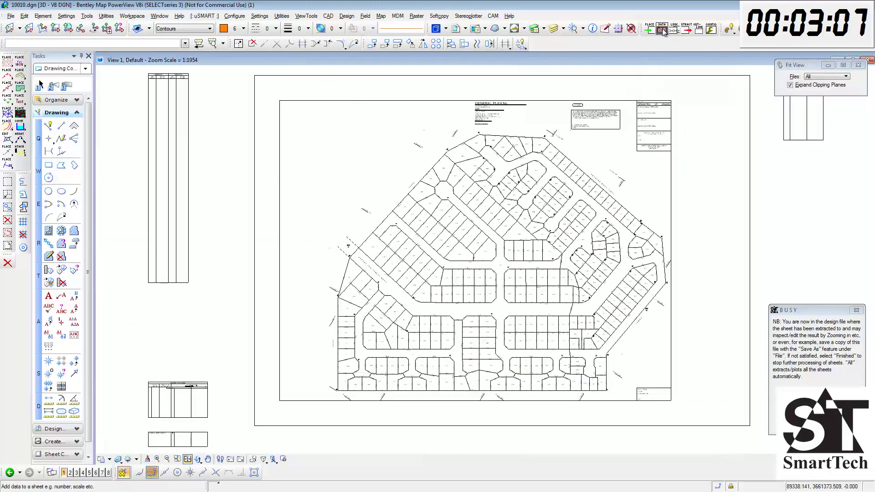
# - Pick the sheet and enter ERF 10010 VREDENBURG, scale 1:500 and sheet number 1
pyautogui.click(609, 91)
pyautogui.click(709, 142)
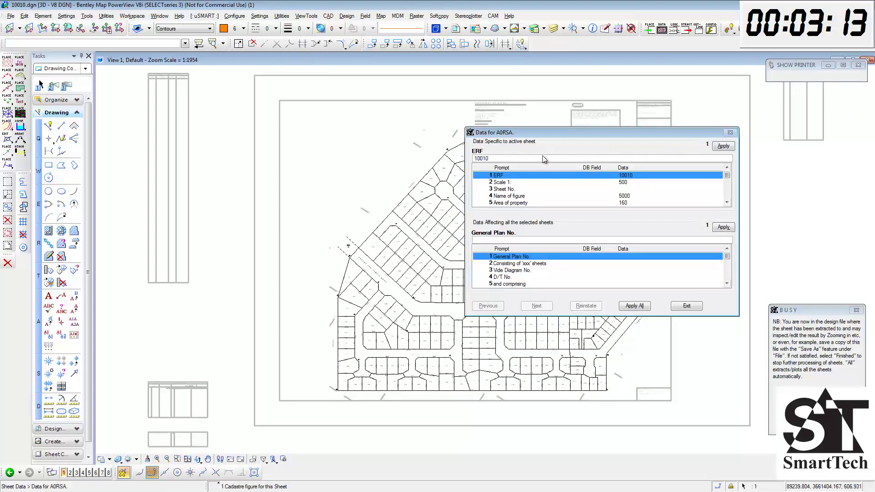
pyautogui.write('VREDENBURG')
pyautogui.press('Return')
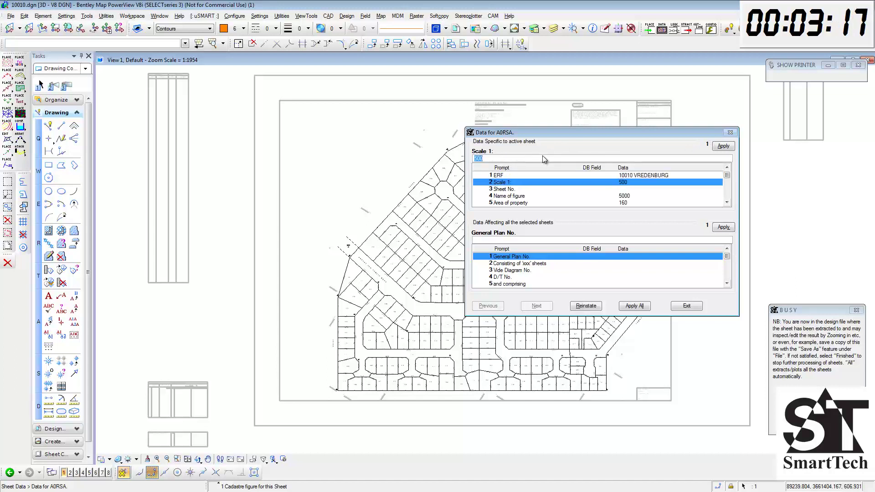
pyautogui.press('Return')
pyautogui.write('1')
pyautogui.press('Return')
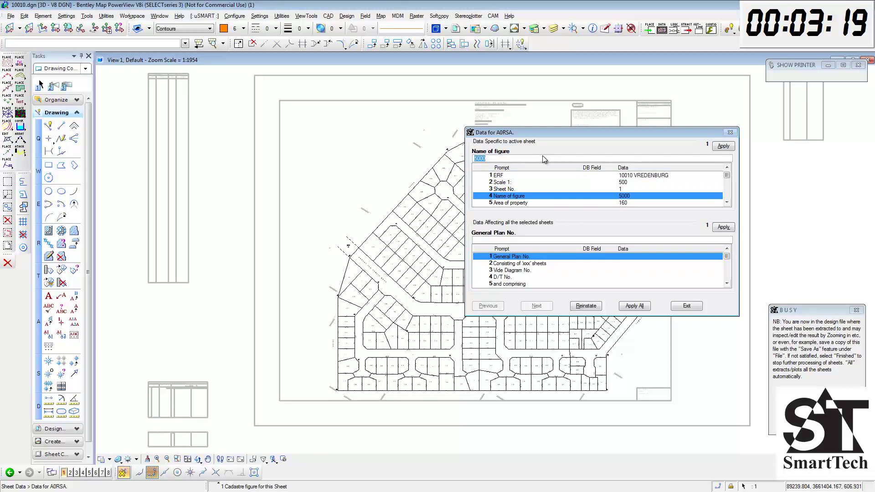
# - Enter General Plan 2915/2016 of 1 sheet, Diagram 2906/2016, 272 erven numbered 5000 TO 5271
pyautogui.click(527, 241)
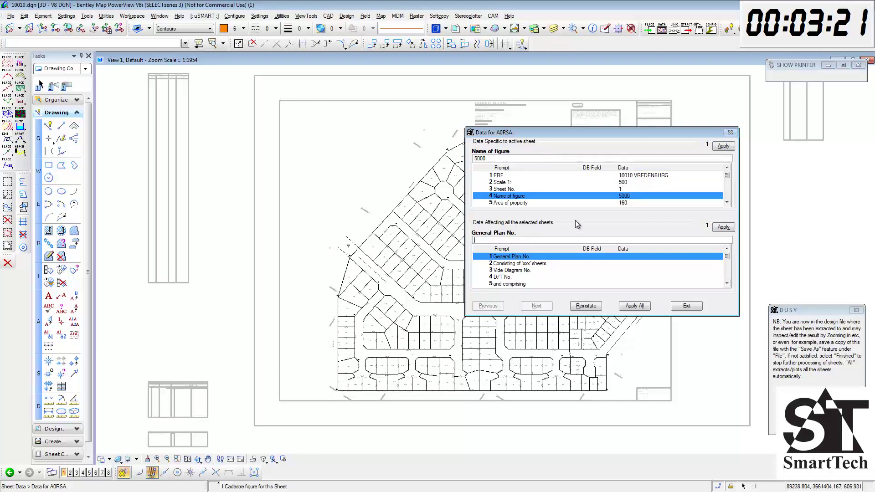
pyautogui.write('2915/2016')
pyautogui.press('Return')
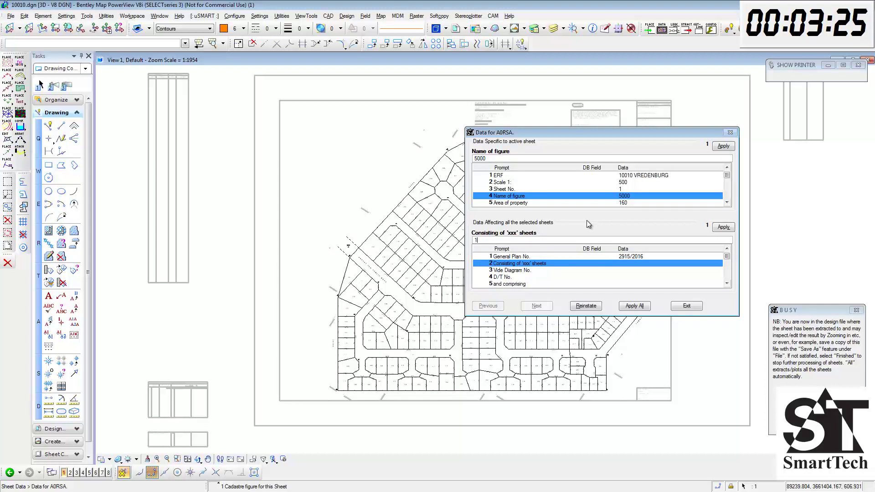
pyautogui.write('1')
pyautogui.press('Return')
pyautogui.write('290')
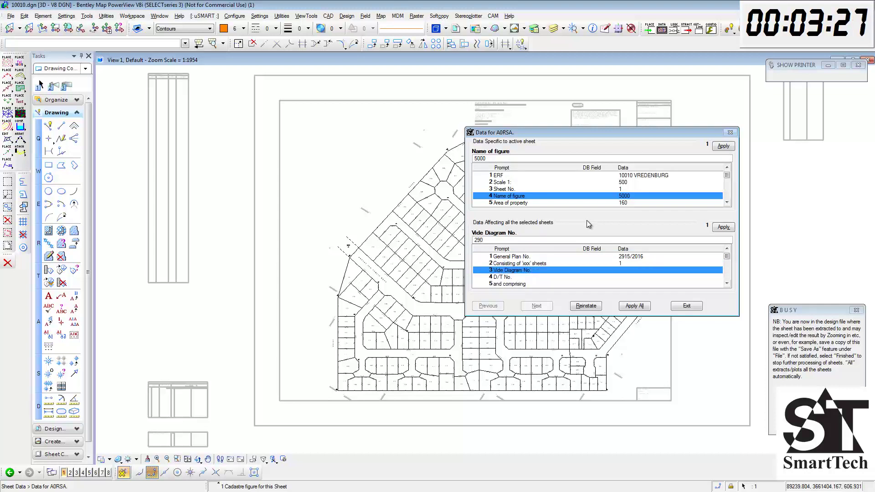
pyautogui.write('6/2016')
pyautogui.press('Return')
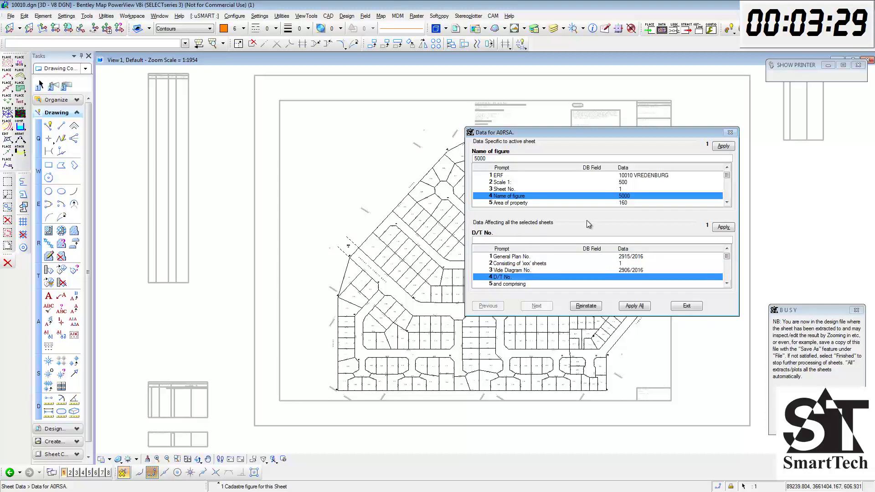
pyautogui.press('Return')
pyautogui.write('272')
pyautogui.press('Return')
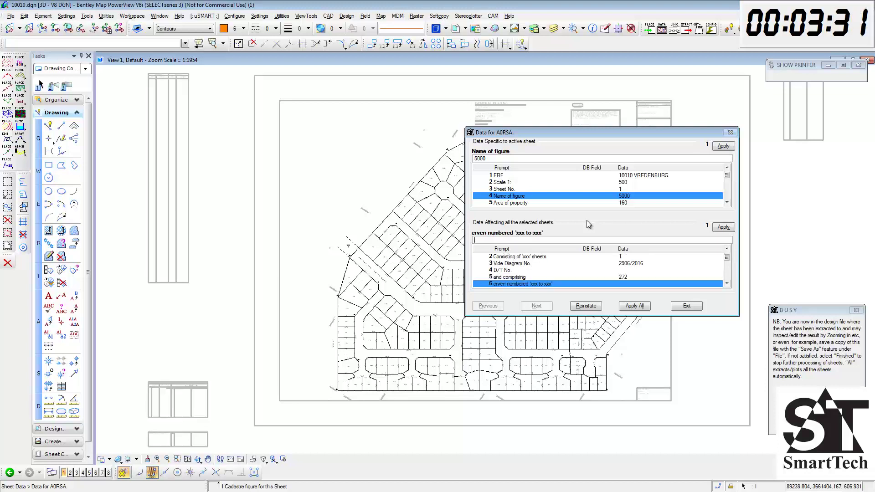
pyautogui.write('5000 TO 5271')
pyautogui.press('Return')
# - Enter CAPE TOWN as city, CAPE as district and WESTERN CAPE as province
pyautogui.write('CAPE TOWN')
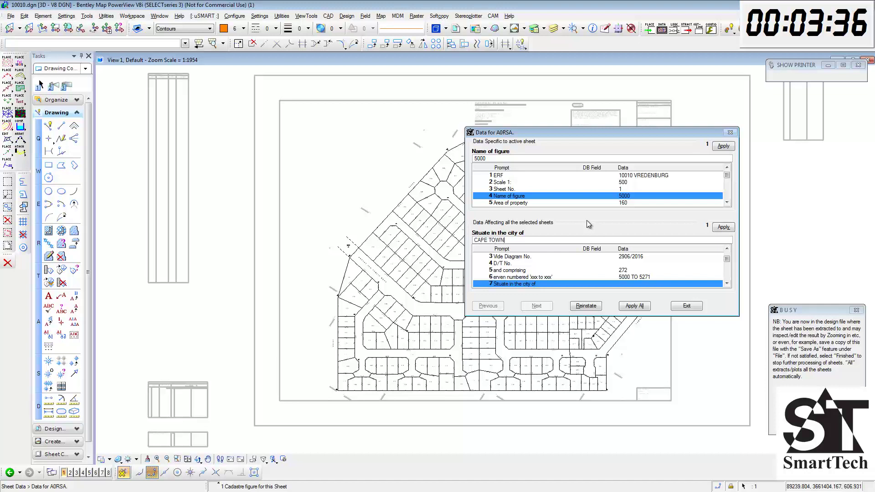
pyautogui.press('Return')
pyautogui.write('CAPE TOWN')
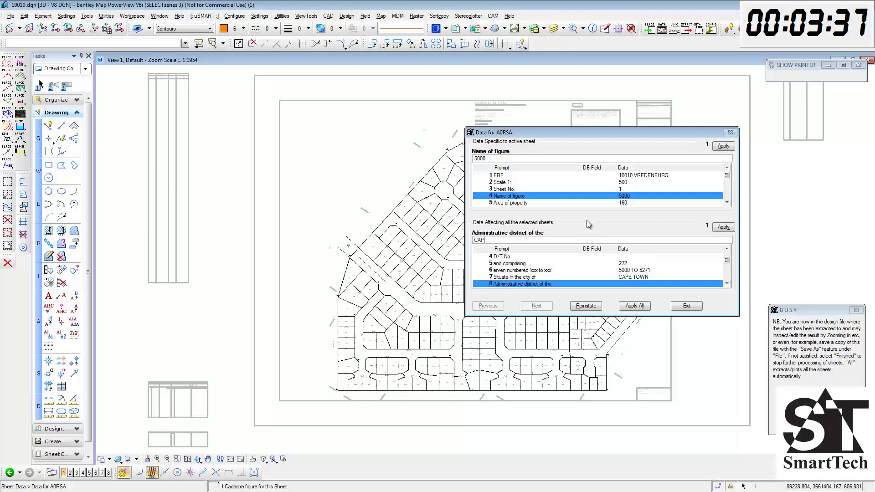
pyautogui.press('Return')
pyautogui.write('WESTERN CAP')
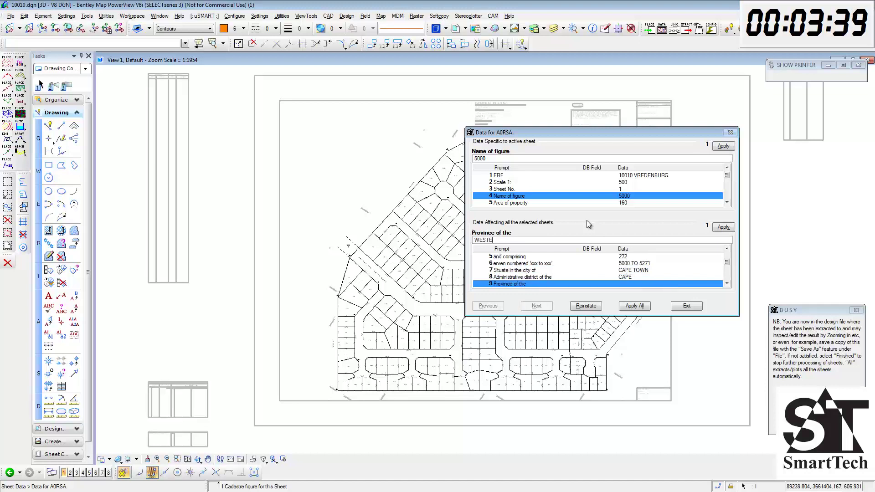
pyautogui.press('Return')
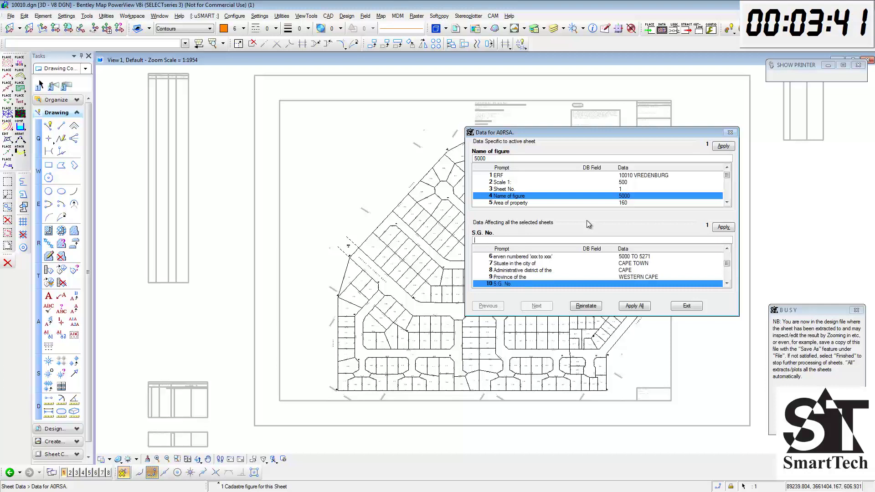
# - Enter S.G. No 2915/2016, 1 sheet, Ref. OB KFN ERF 1856, date 12 JULY 2016, file CAPE 1259 VOL.2
pyautogui.write('2915/2016')
pyautogui.press('Return')
pyautogui.write('1')
pyautogui.press('Return')
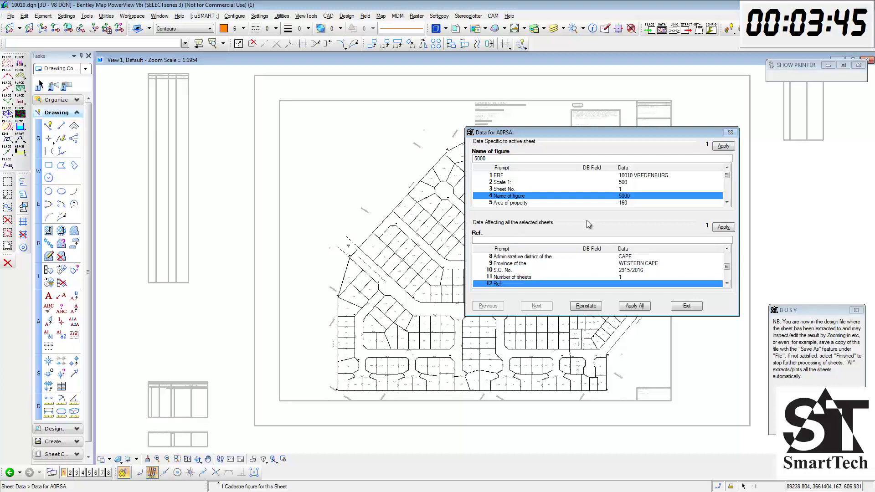
pyautogui.write('OB KFN ERF 1856')
pyautogui.press('Return')
pyautogui.write('12 J')
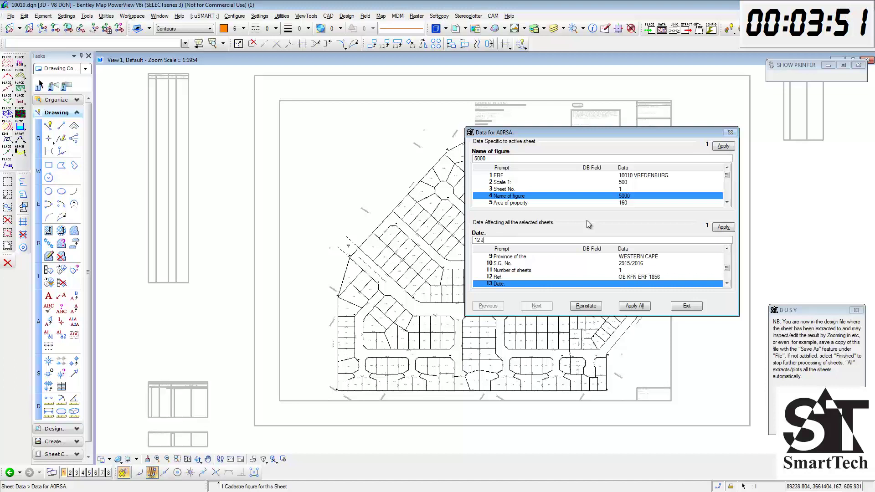
pyautogui.write('ULY 2016')
pyautogui.press('Return')
pyautogui.write('CAPE 1259')
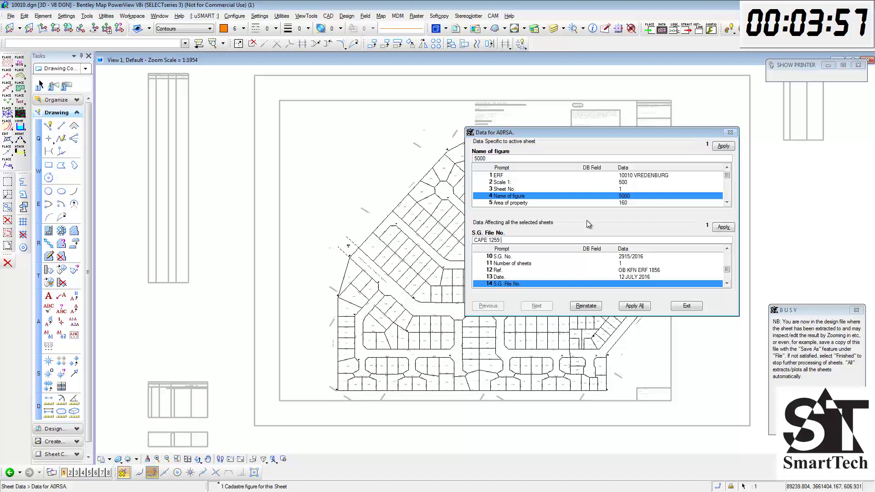
pyautogui.write(' VOL.2')
pyautogui.press('Return')
# - Enter SR No. E1310/2016, Compilation BHST-16 (M4590), LPI C0140018, System WG 17, and Apply All
pyautogui.write('E1310')
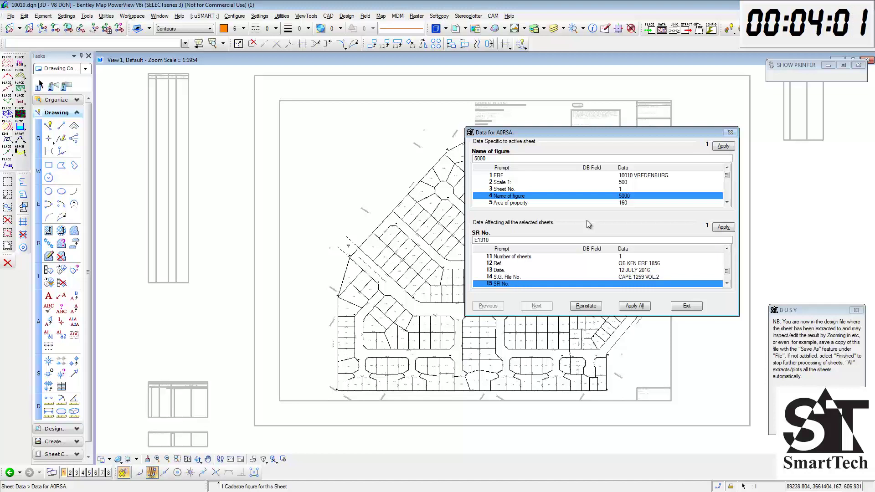
pyautogui.write('/2016')
pyautogui.press('Return')
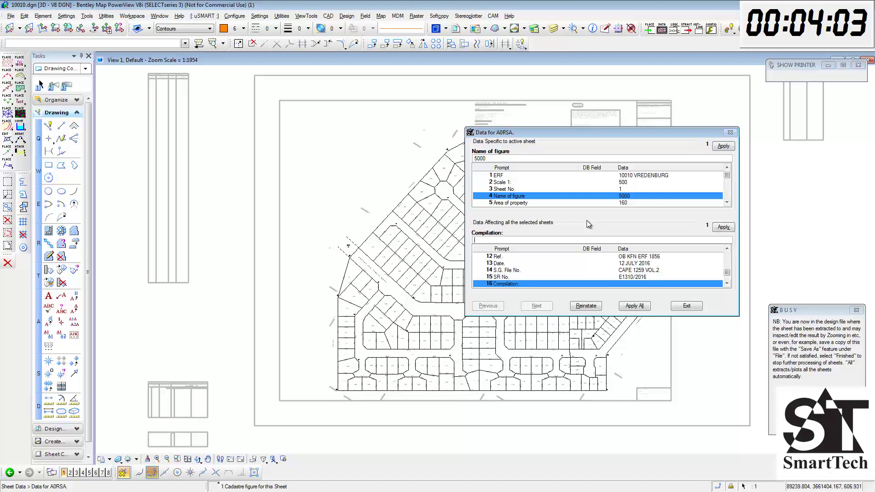
pyautogui.write('BHST-16 (M4590')
pyautogui.press('Return')
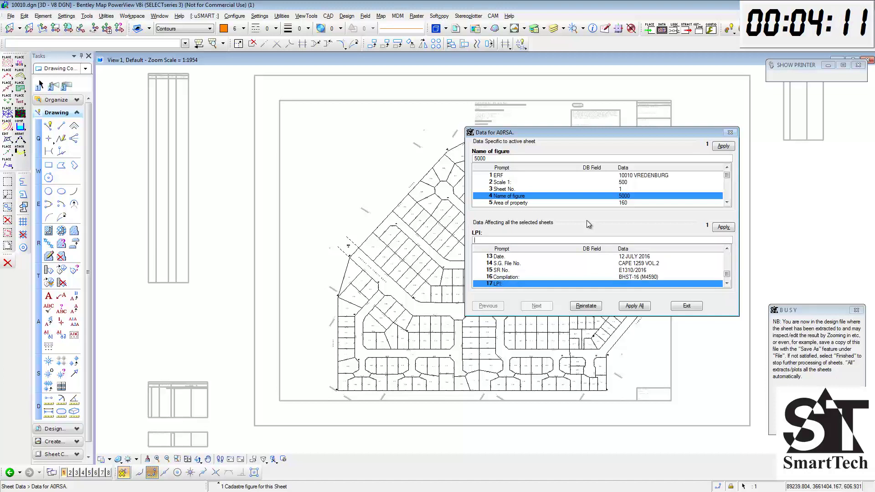
pyautogui.write('C0140018')
pyautogui.press('Return')
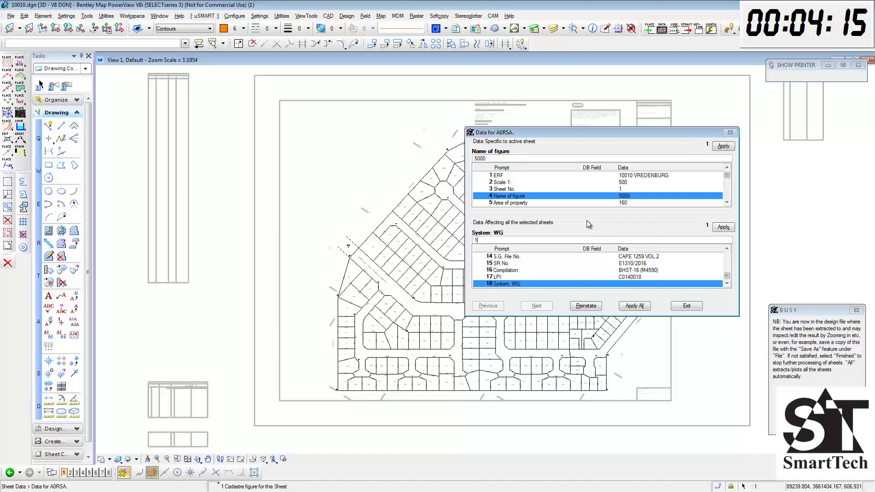
pyautogui.write('17')
pyautogui.press('Return')
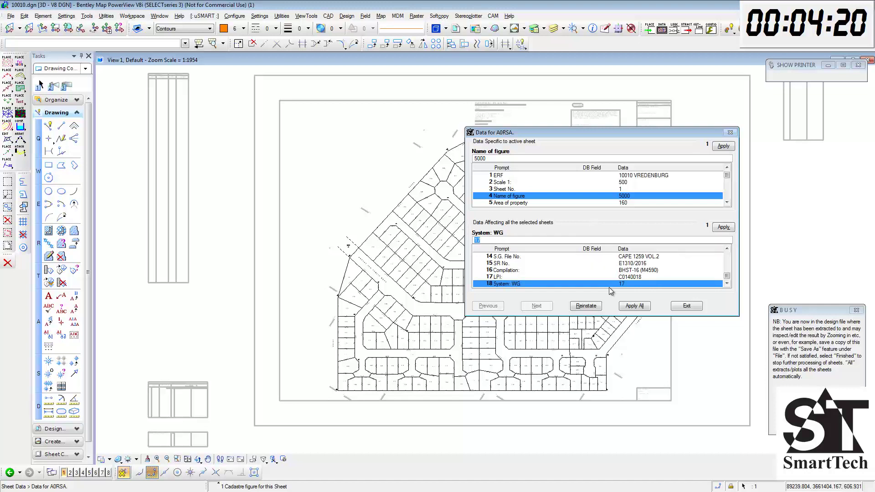
pyautogui.click(634, 306)
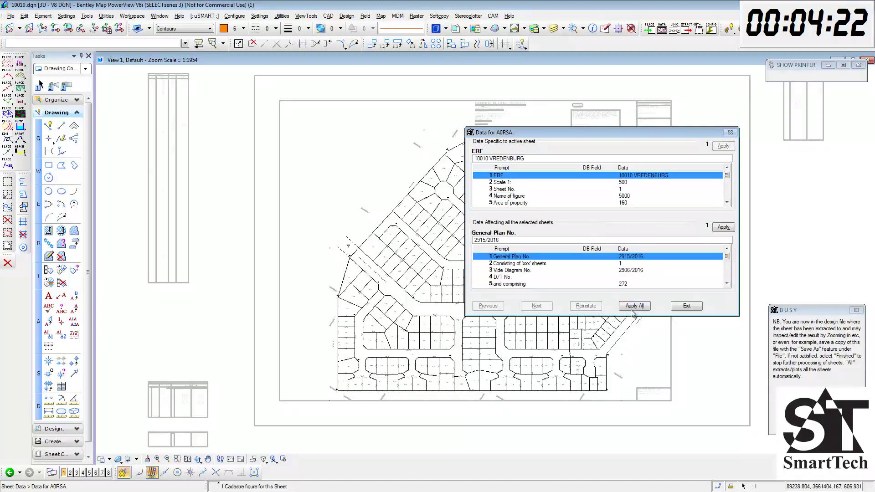
# - Close the sheet data window and drop the sheet border cell into separate elements
pyautogui.click(686, 305)
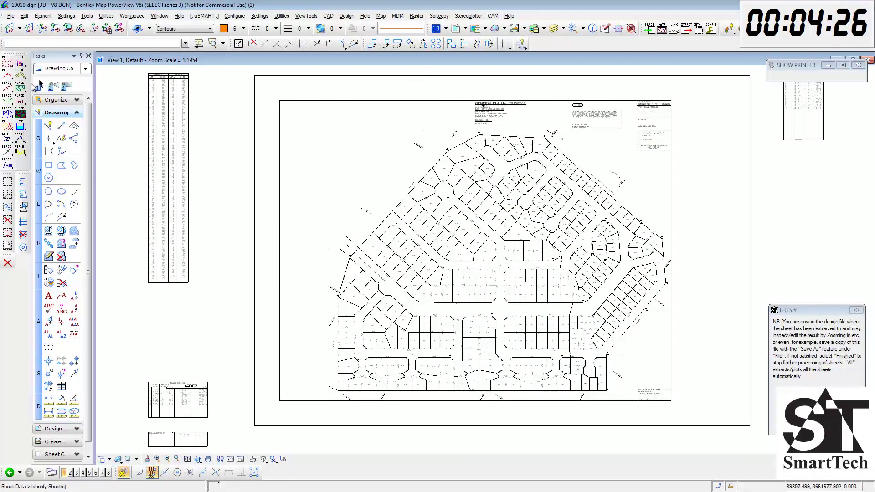
pyautogui.click(40, 85)
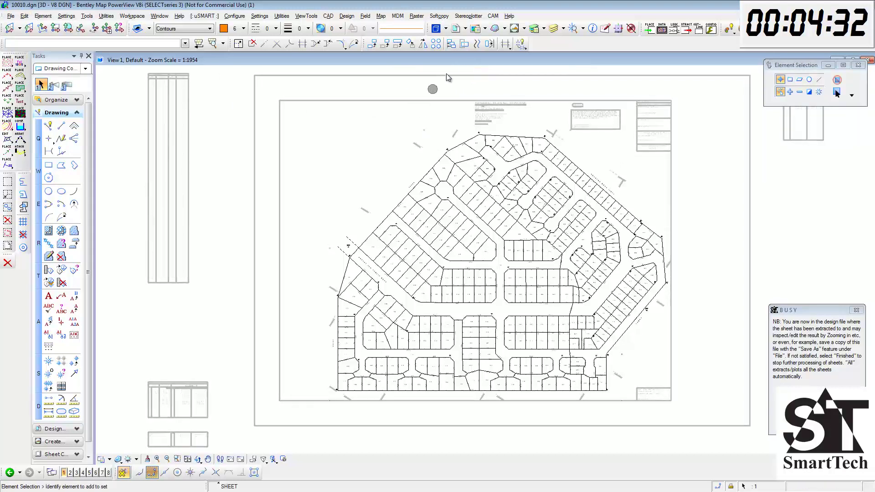
pyautogui.click(505, 44)
pyautogui.click(521, 44)
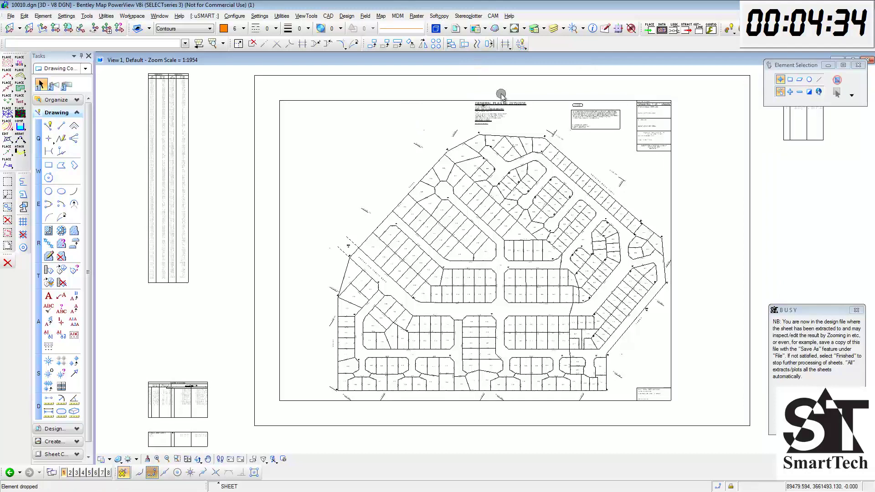
pyautogui.click(511, 76)
pyautogui.click(511, 76)
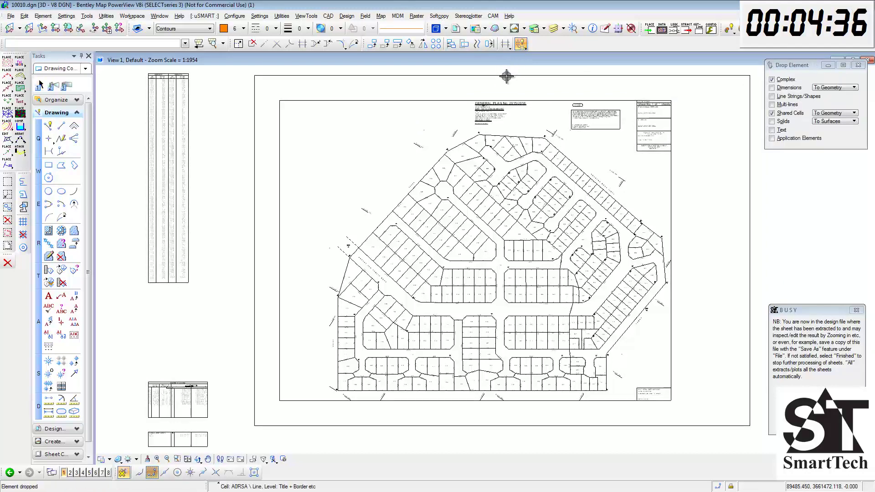
# - Select the tall AREAS table and start Move Element on it
pyautogui.click(39, 85)
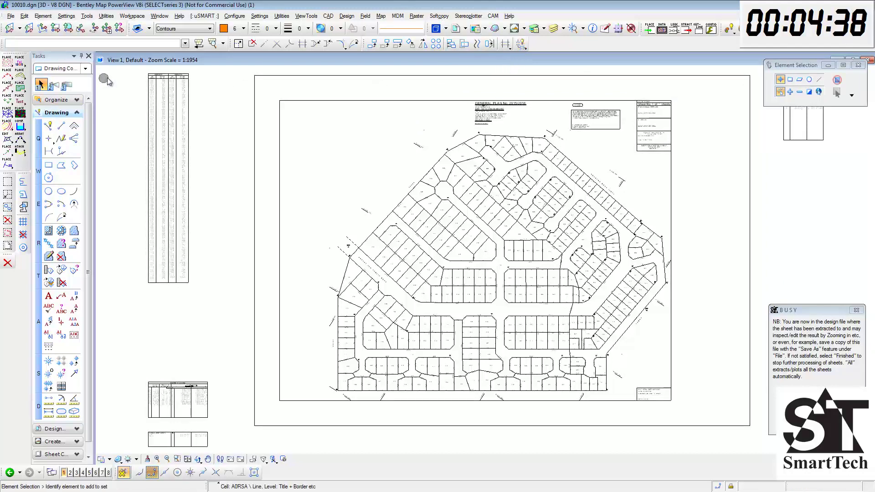
pyautogui.click(136, 73)
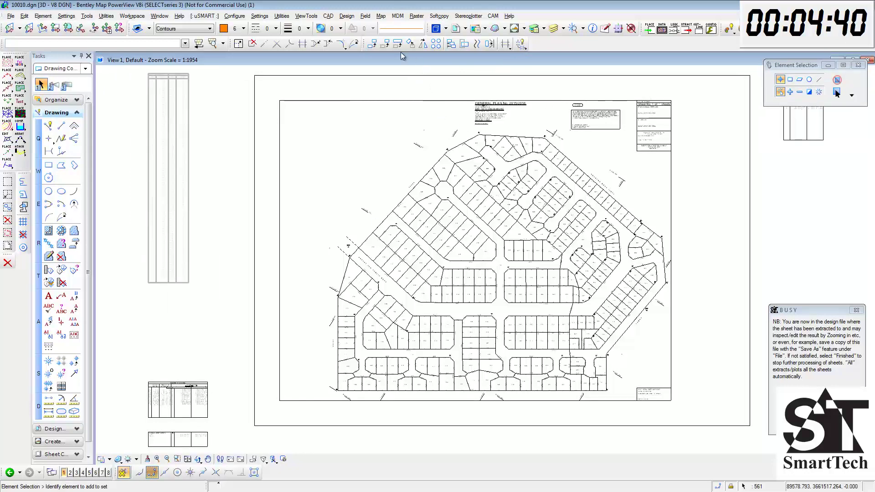
pyautogui.click(385, 44)
pyautogui.click(385, 44)
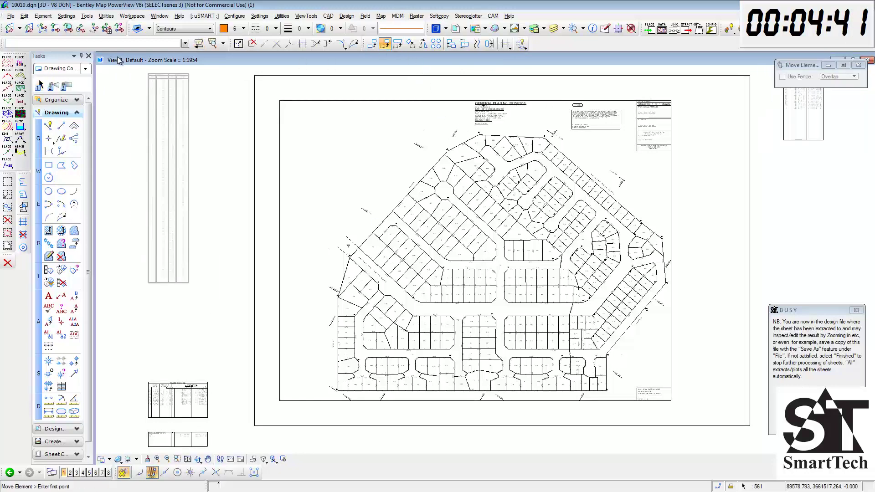
# - Place the AREAS table with its top-left corner at the border's top-left corner
pyautogui.click(149, 75)
pyautogui.scroll(7, 289, 109)
pyautogui.scroll(-3, 290, 115)
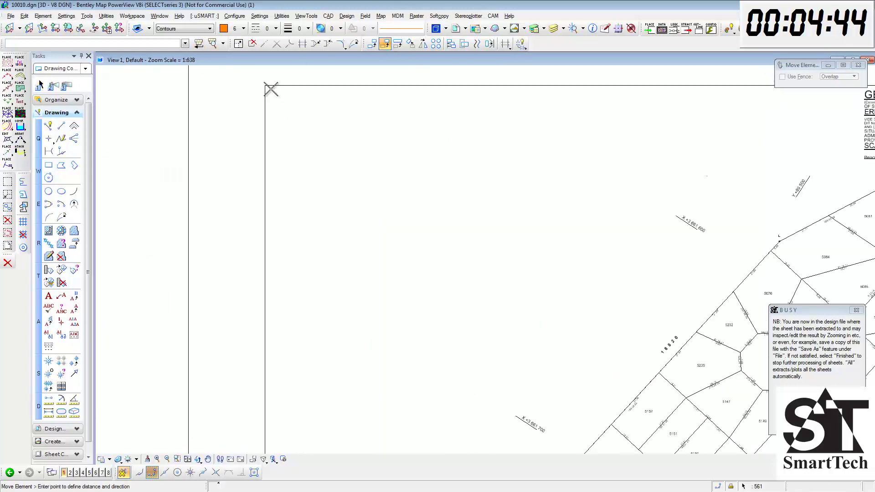
pyautogui.click(264, 84)
pyautogui.scroll(-6, 445, 119)
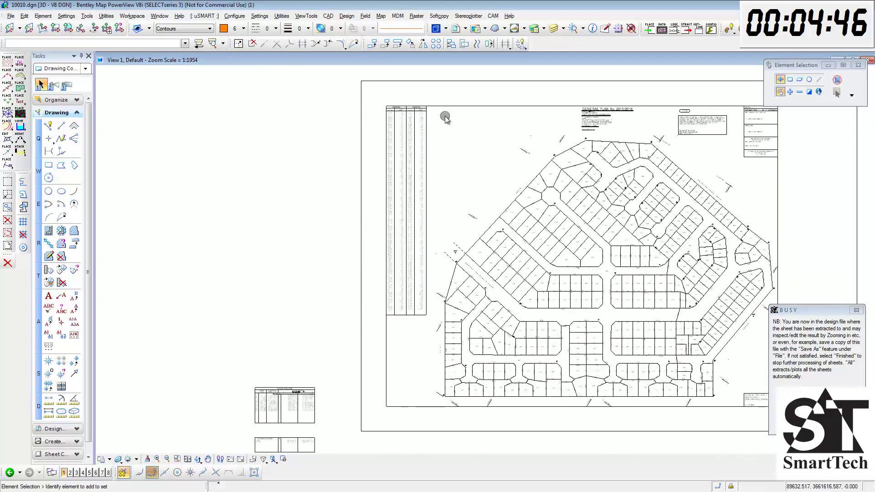
pyautogui.scroll(6, 287, 450)
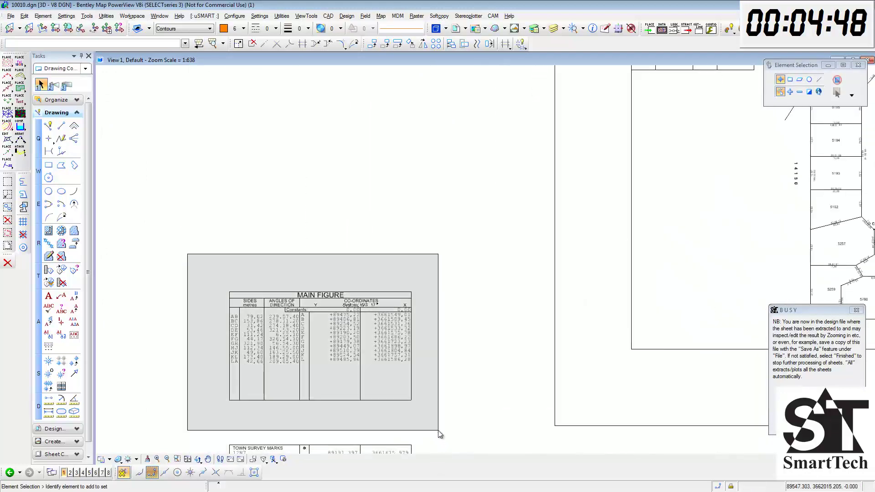
# - Move the MAIN FIGURE table so it sits right beside the AREAS table
pyautogui.click(437, 435)
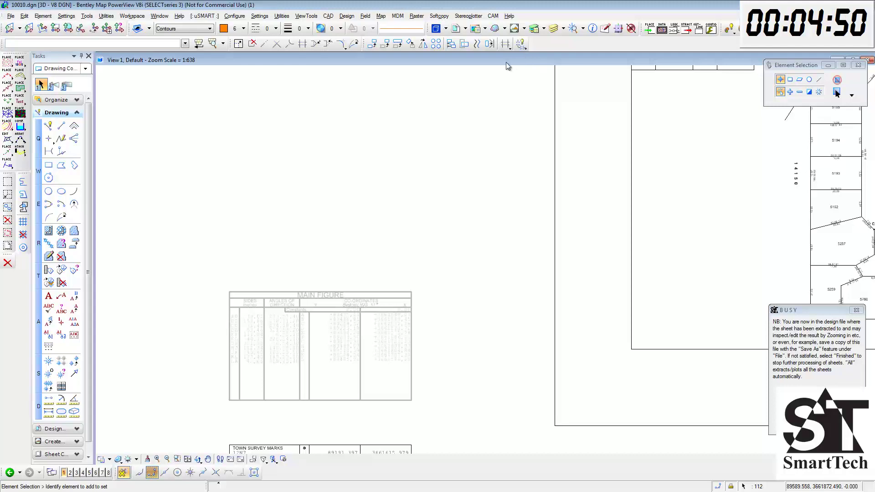
pyautogui.click(384, 43)
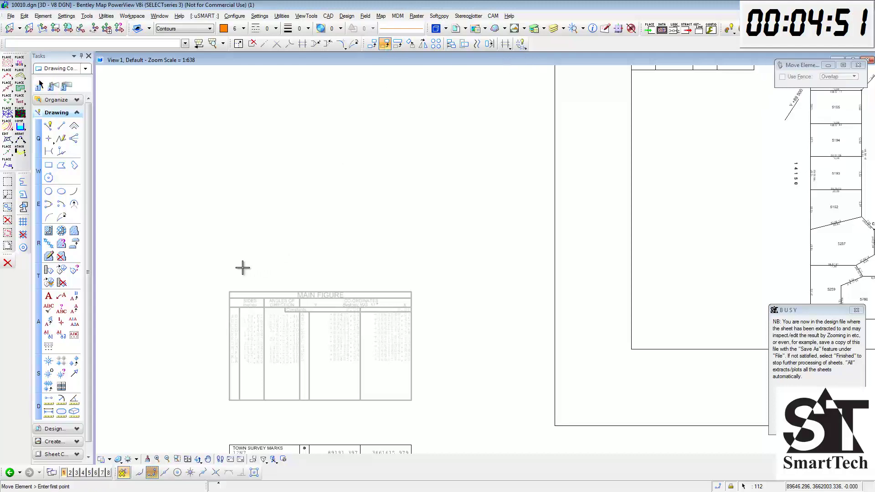
pyautogui.click(228, 289)
pyautogui.scroll(-7, 241, 334)
pyautogui.scroll(7, 332, 171)
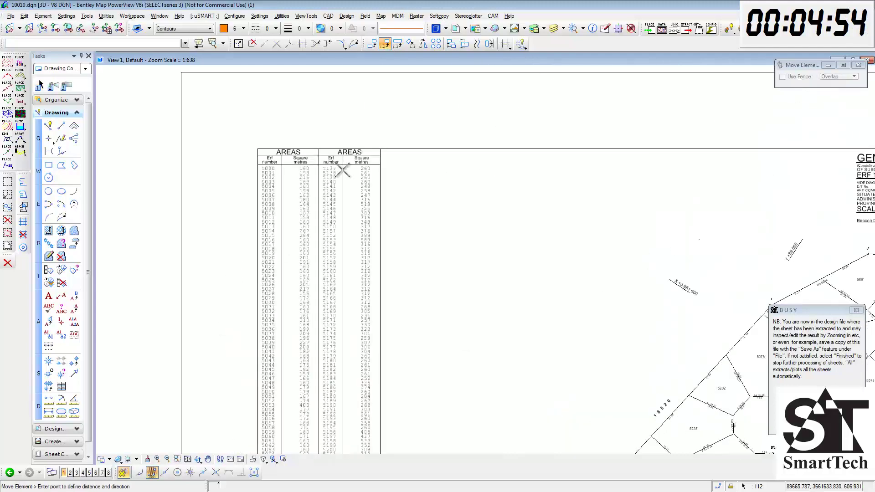
pyautogui.click(382, 149)
pyautogui.rightClick(390, 111)
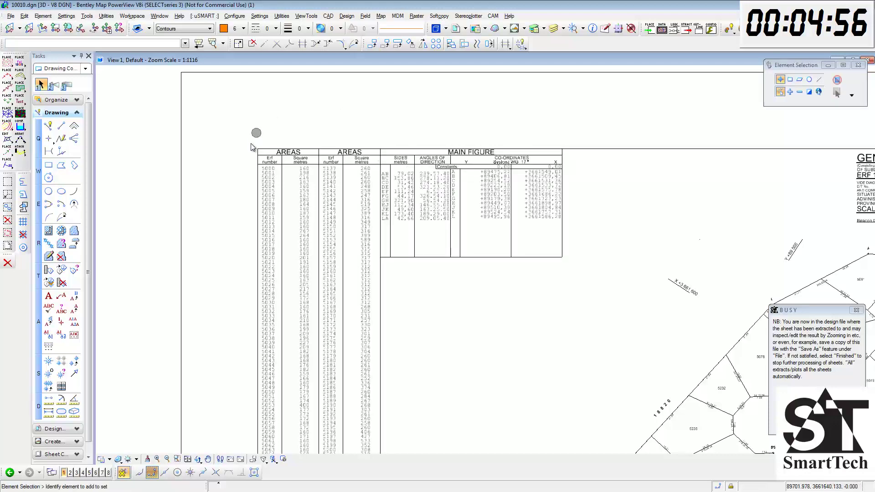
# - Move the BLOCK CORNERS table from off the sheet to beside the MAIN FIGURE table
pyautogui.scroll(-5, 246, 187)
pyautogui.moveTo(729, 116); pyautogui.dragTo(813, 209)
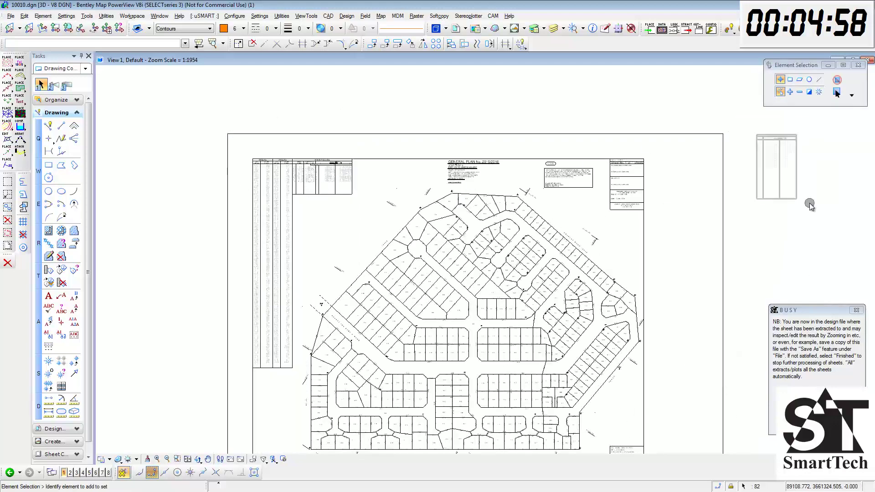
pyautogui.click(384, 43)
pyautogui.scroll(5, 756, 123)
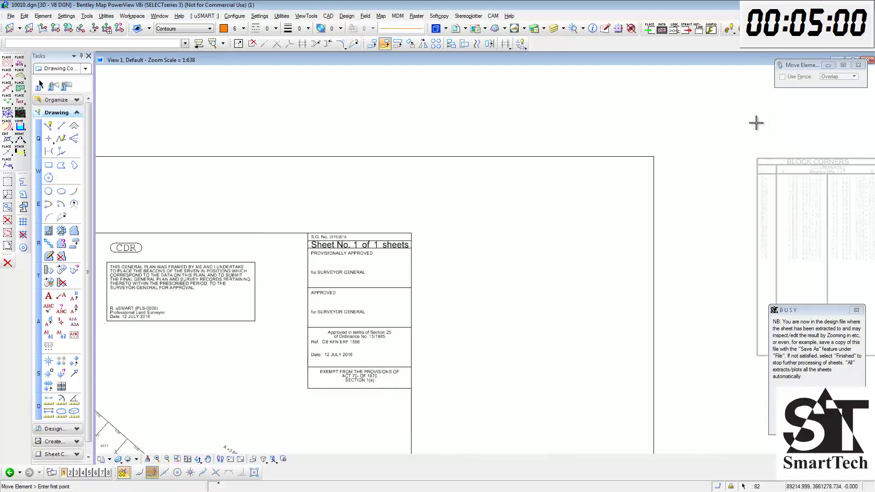
pyautogui.click(754, 151)
pyautogui.scroll(-4, 774, 137)
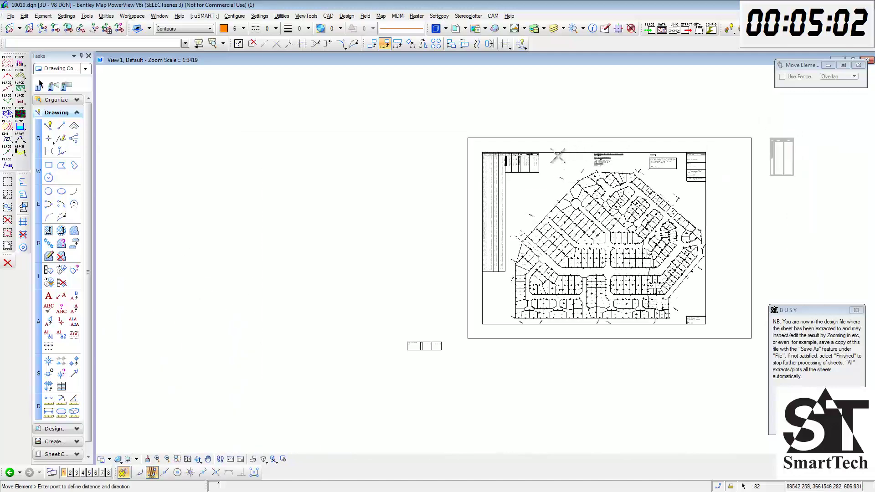
pyautogui.scroll(3, 566, 157)
pyautogui.scroll(2, 576, 164)
pyautogui.click(554, 111)
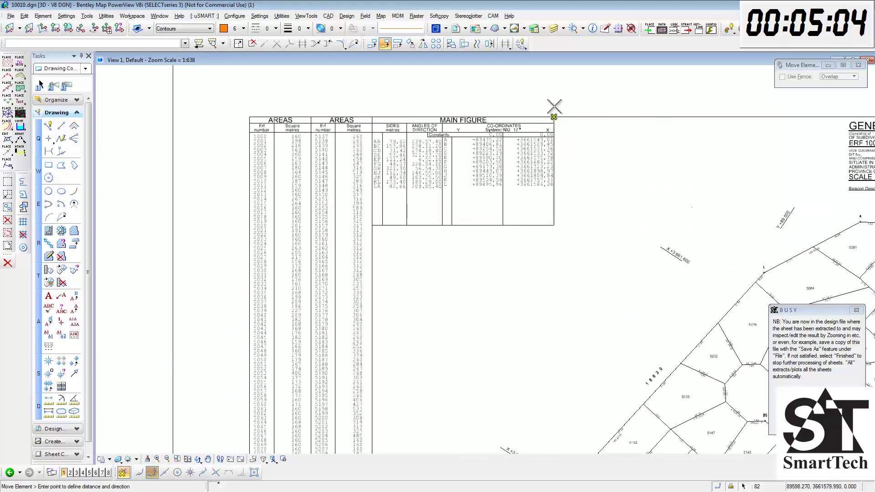
pyautogui.scroll(-2, 431, 139)
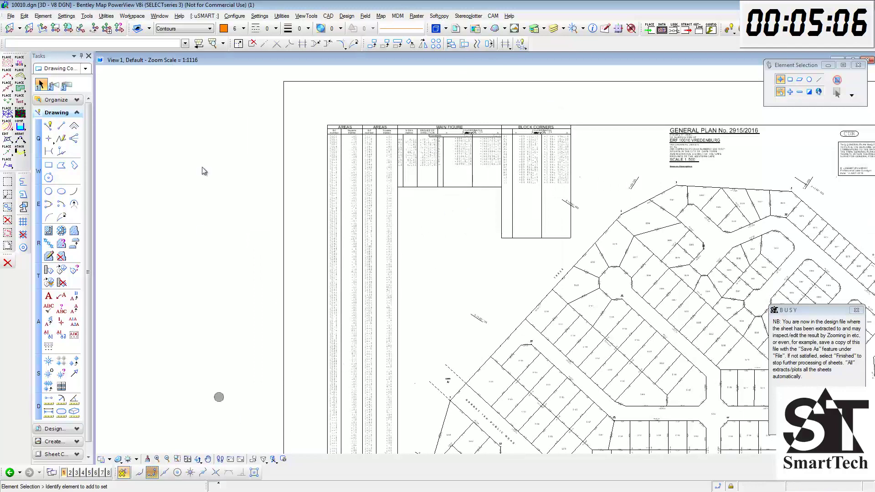
pyautogui.click(385, 44)
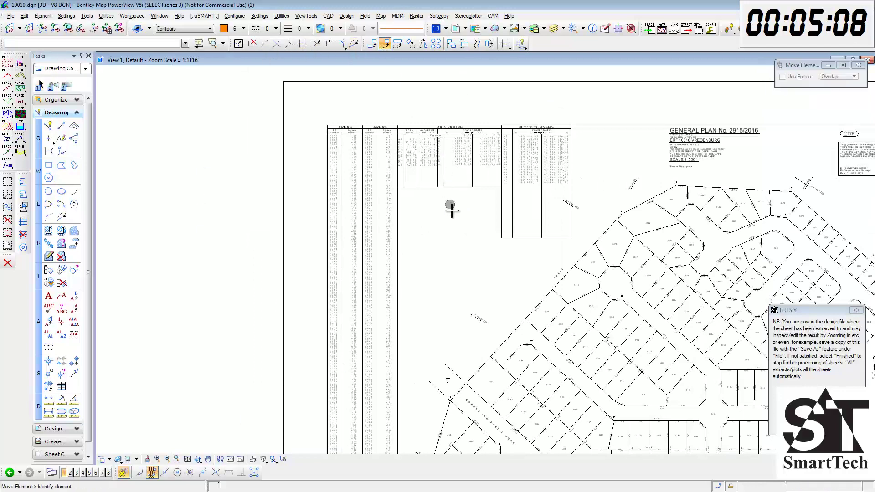
pyautogui.scroll(4, 483, 222)
# - Raise a coordinate table's bottom line and trim the four column lines hanging below it
pyautogui.click(551, 272)
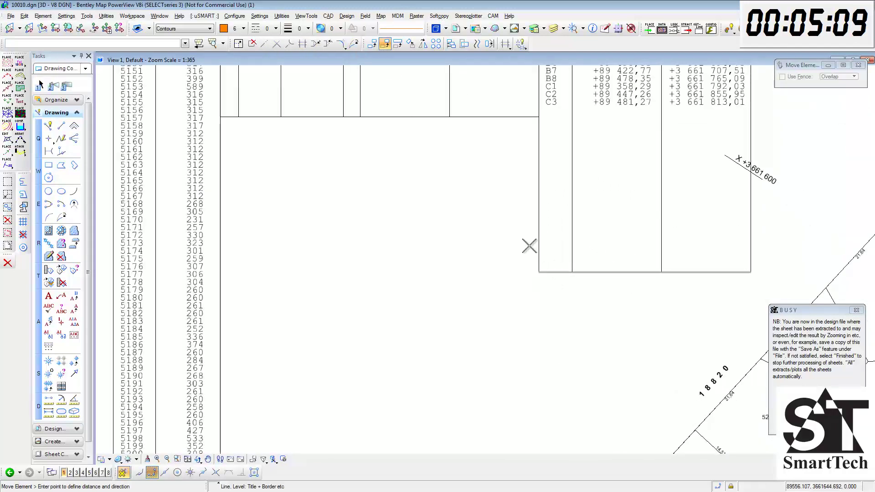
pyautogui.middleClick(536, 116)
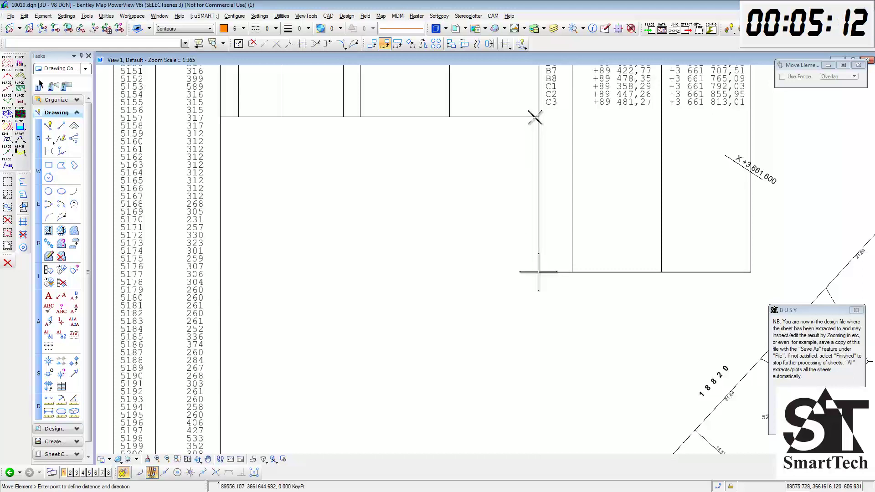
pyautogui.middleClick(536, 116)
pyautogui.click(517, 137)
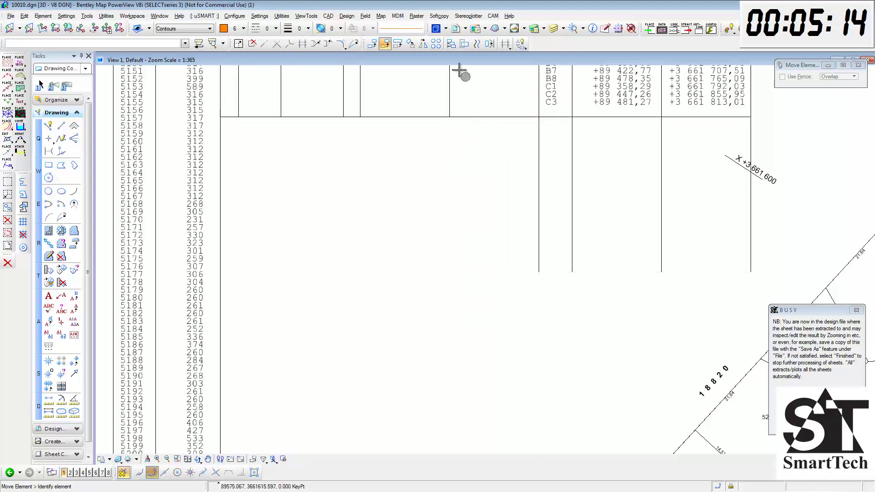
pyautogui.click(303, 43)
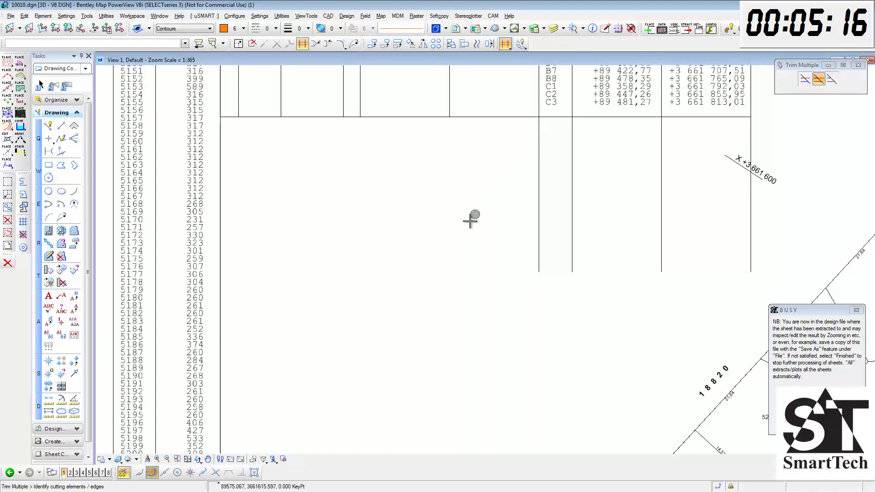
pyautogui.click(595, 115)
pyautogui.click(540, 162)
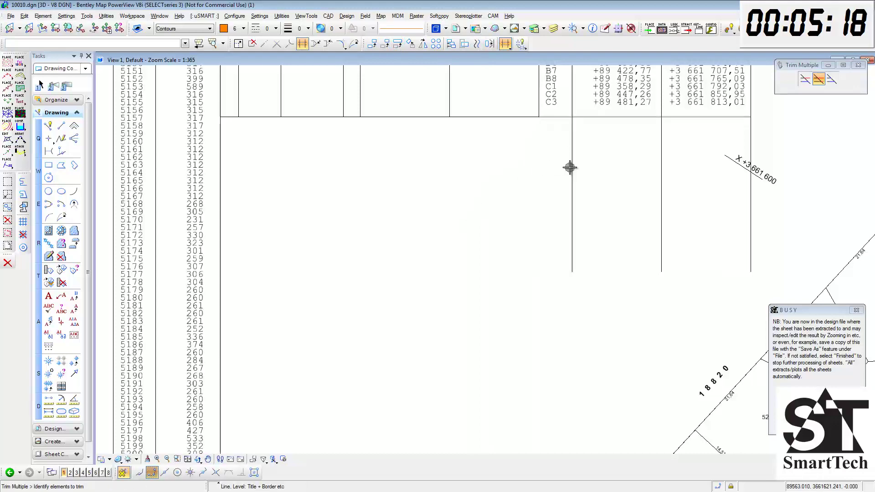
pyautogui.click(570, 166)
pyautogui.click(662, 185)
pyautogui.click(751, 214)
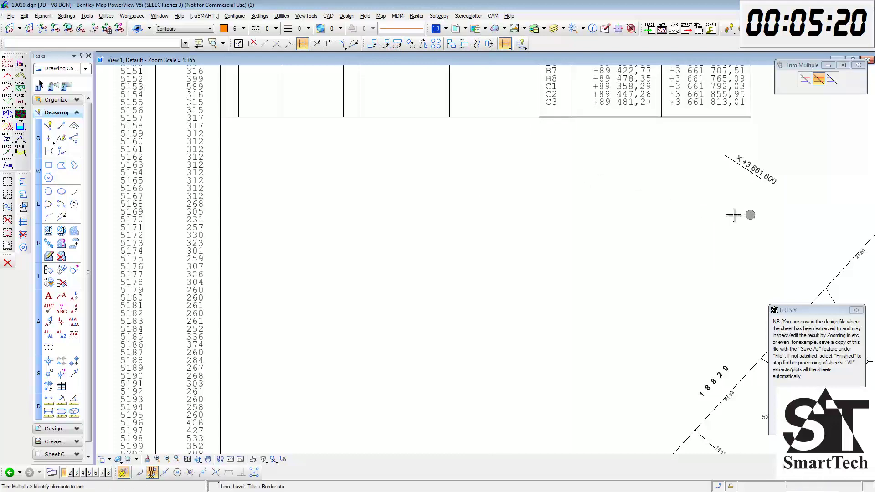
pyautogui.rightClick(680, 227)
pyautogui.scroll(-4, 556, 264)
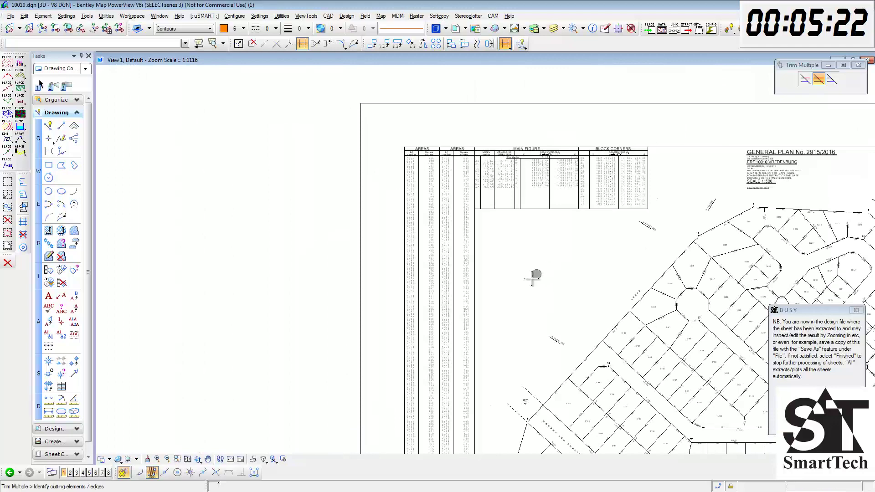
pyautogui.scroll(4, 501, 206)
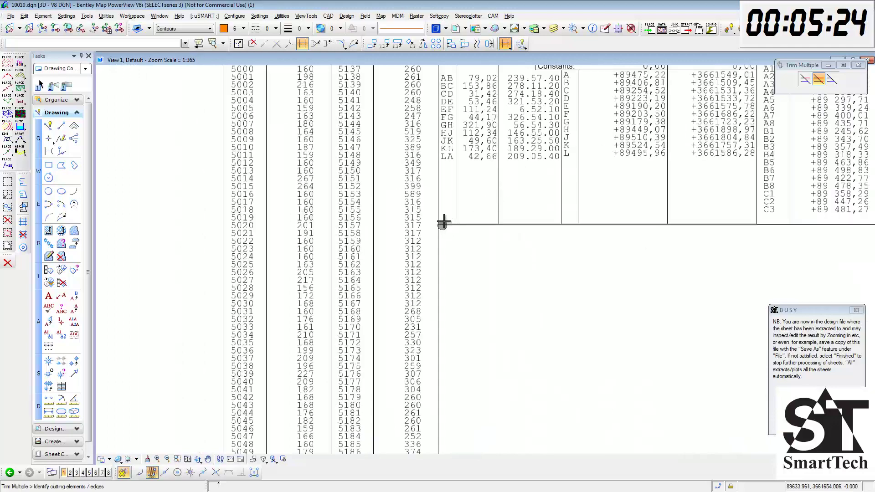
# - Raise another table's bottom border line and trim the five column lines beneath it
pyautogui.click(384, 43)
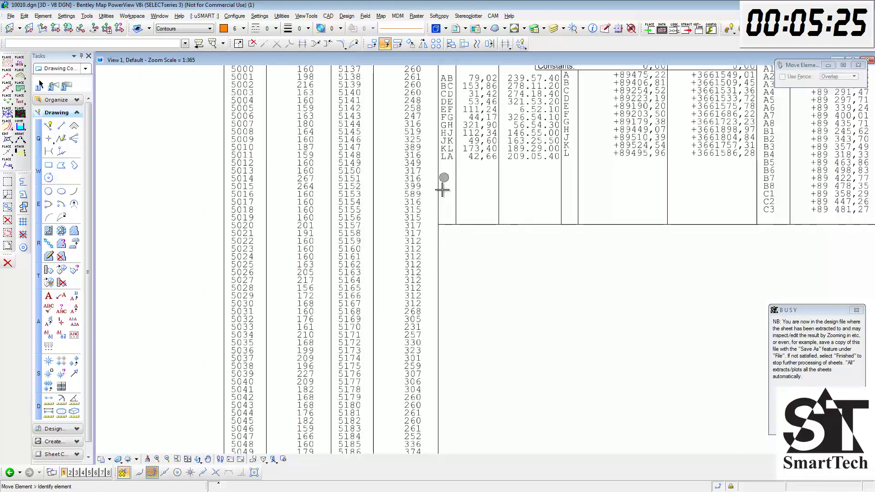
pyautogui.click(440, 222)
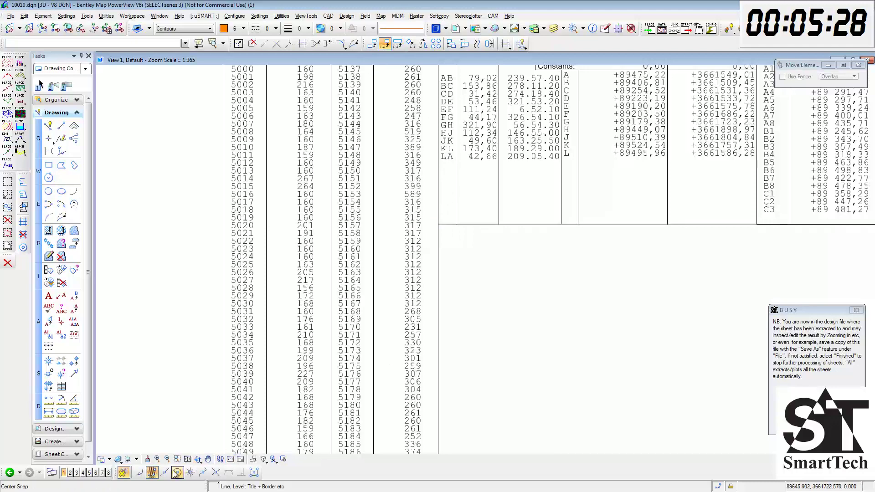
pyautogui.click(139, 473)
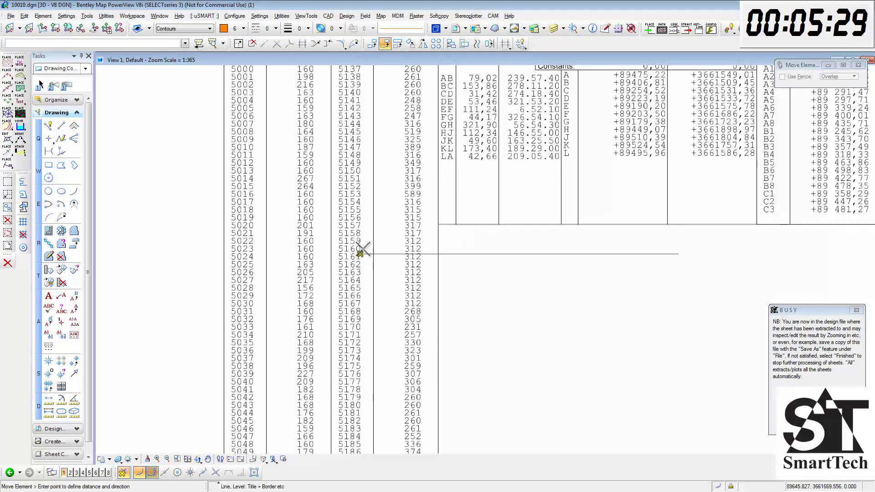
pyautogui.click(440, 168)
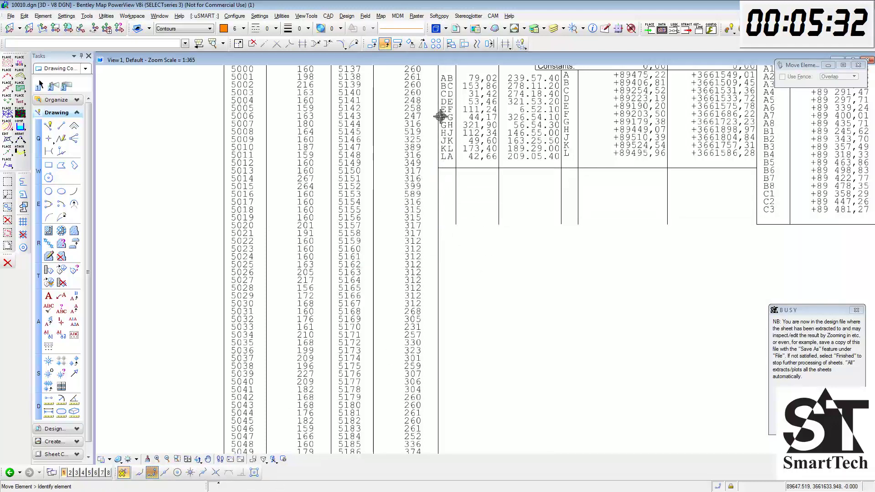
pyautogui.click(506, 43)
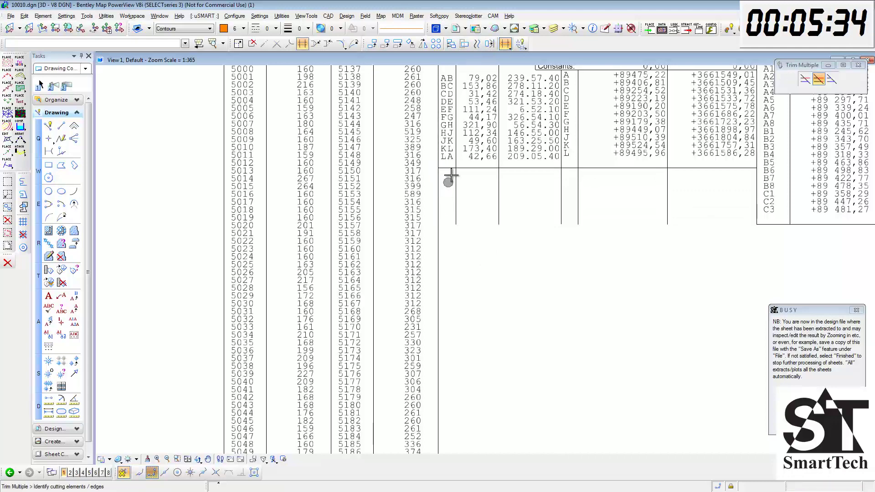
pyautogui.click(471, 168)
pyautogui.click(455, 196)
pyautogui.click(499, 211)
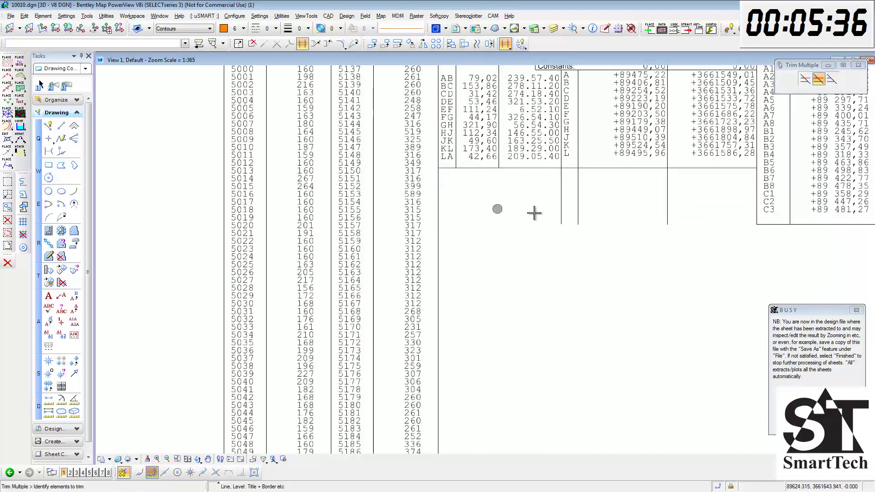
pyautogui.click(561, 204)
pyautogui.click(578, 203)
pyautogui.click(668, 214)
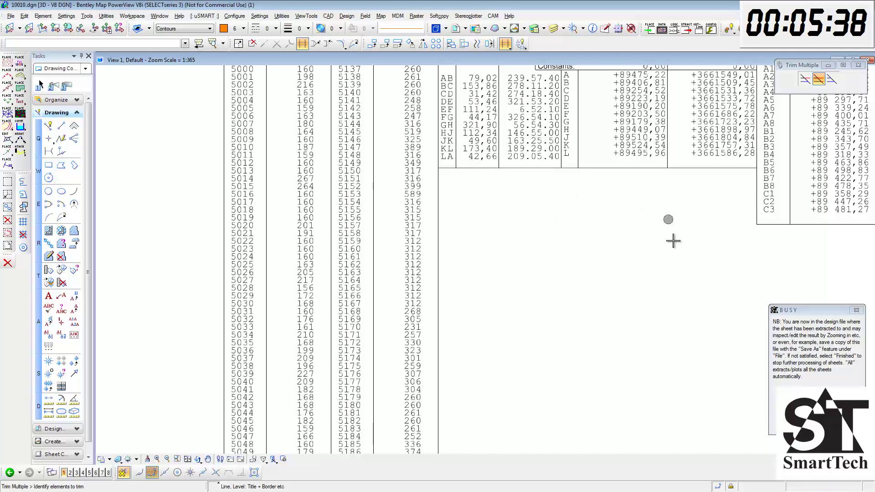
pyautogui.scroll(-7, 478, 269)
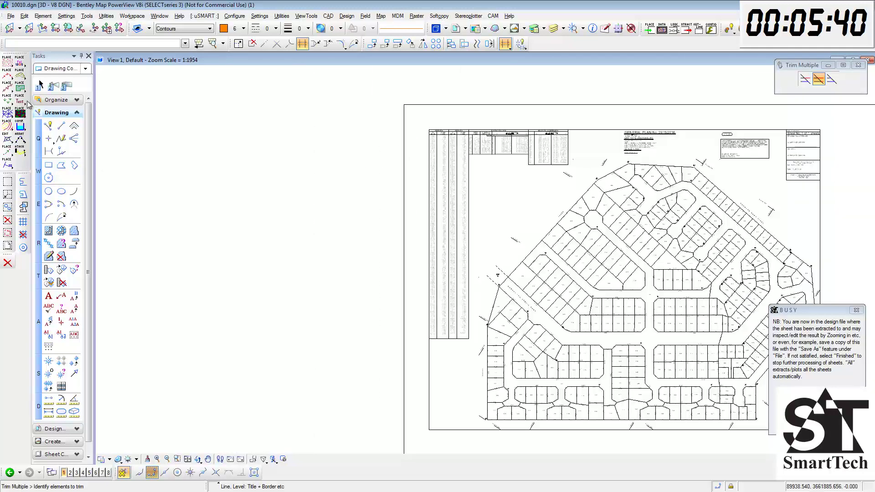
# - Select the TOWN SURVEY MARKS table and move it beneath the MAIN FIGURE table
pyautogui.click(40, 85)
pyautogui.scroll(-2, 264, 146)
pyautogui.scroll(4, 278, 310)
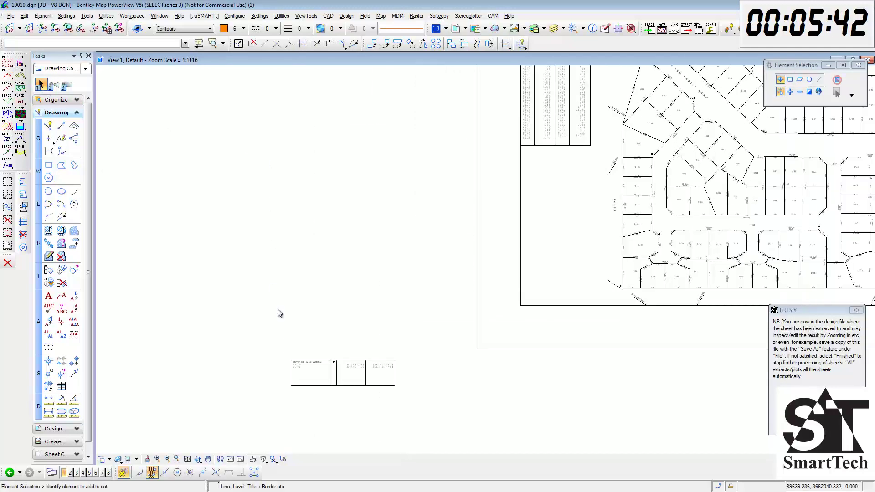
pyautogui.moveTo(282, 356); pyautogui.dragTo(439, 435)
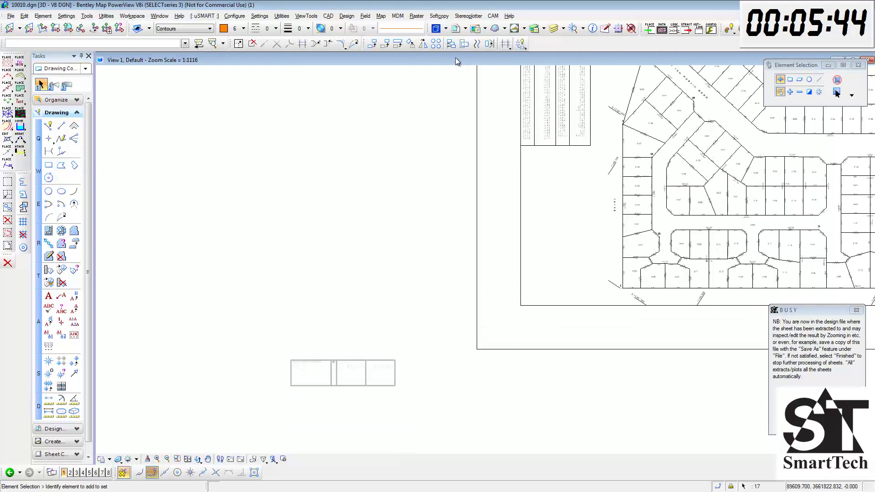
pyautogui.click(385, 44)
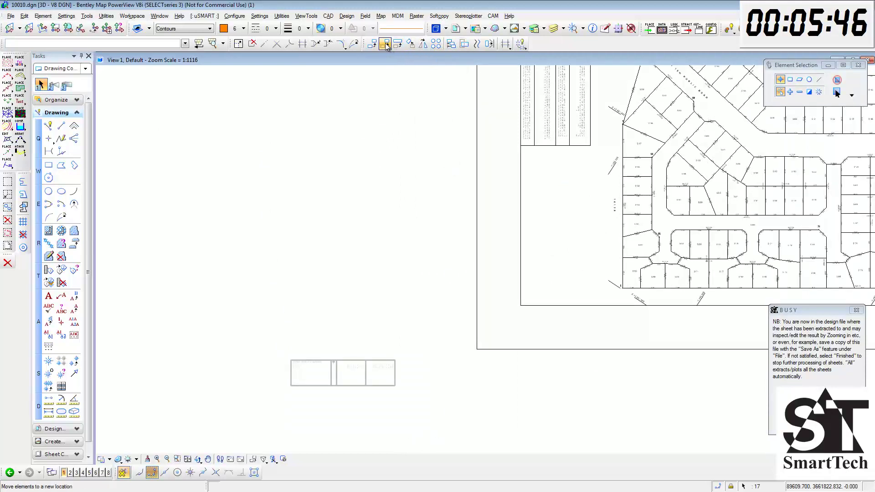
pyautogui.scroll(-2, 289, 361)
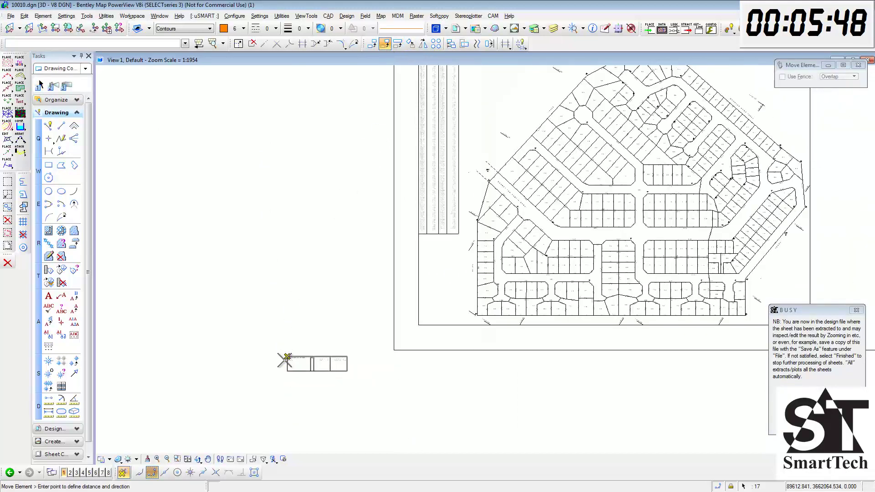
pyautogui.scroll(-2, 286, 360)
pyautogui.scroll(6, 396, 185)
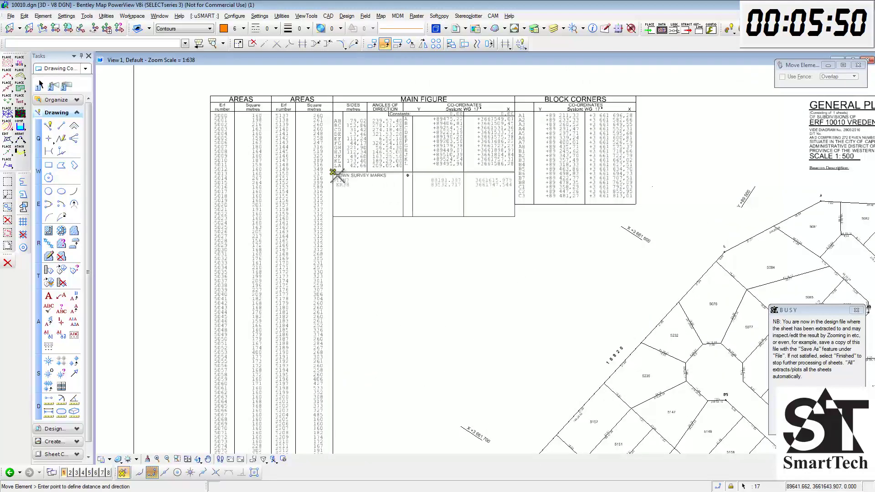
pyautogui.press('Escape')
pyautogui.scroll(2, 346, 205)
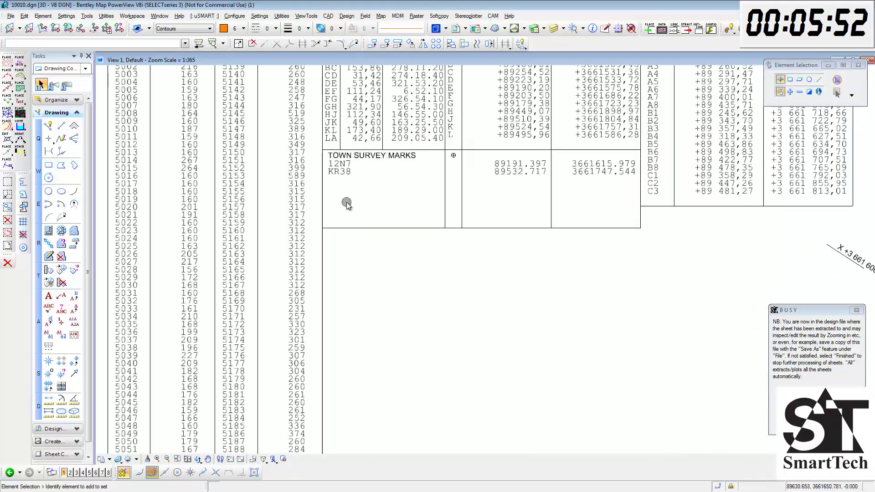
# - Raise the survey marks table's bottom line, trim the column stubs below, and fit the sheet
pyautogui.click(384, 43)
pyautogui.click(636, 228)
pyautogui.click(638, 207)
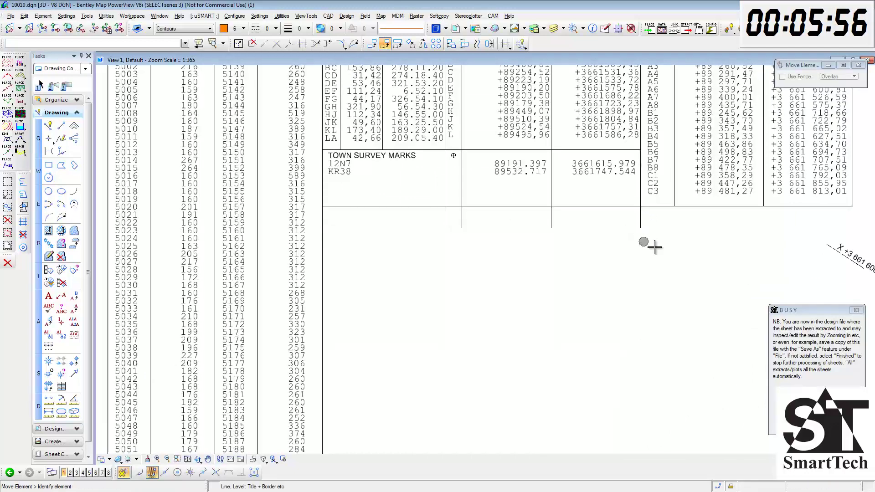
pyautogui.click(505, 43)
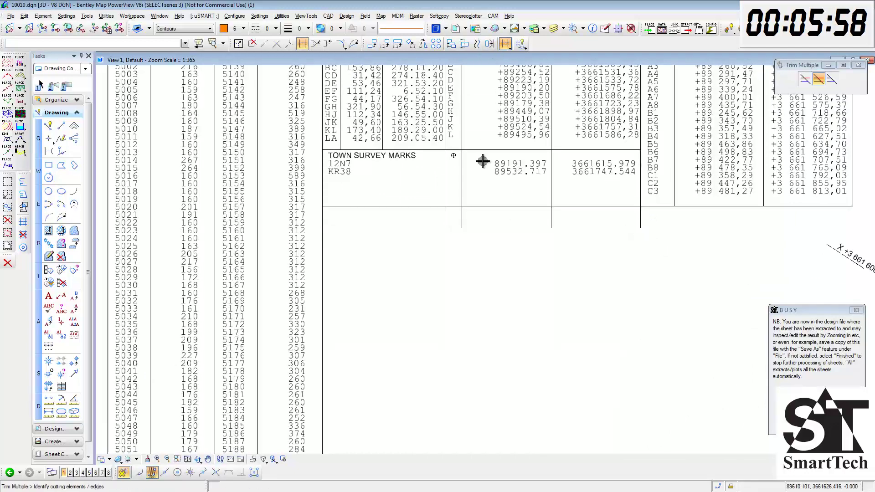
pyautogui.click(412, 204)
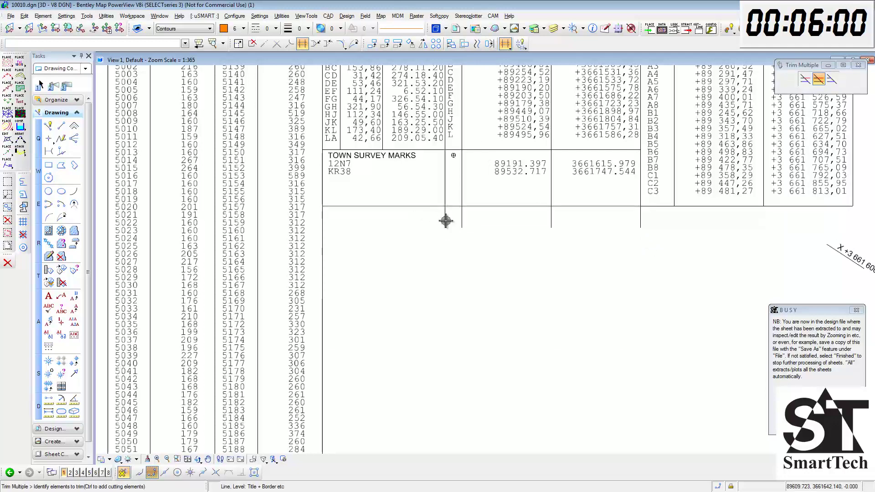
pyautogui.moveTo(445, 218); pyautogui.dragTo(461, 222)
pyautogui.click(552, 216)
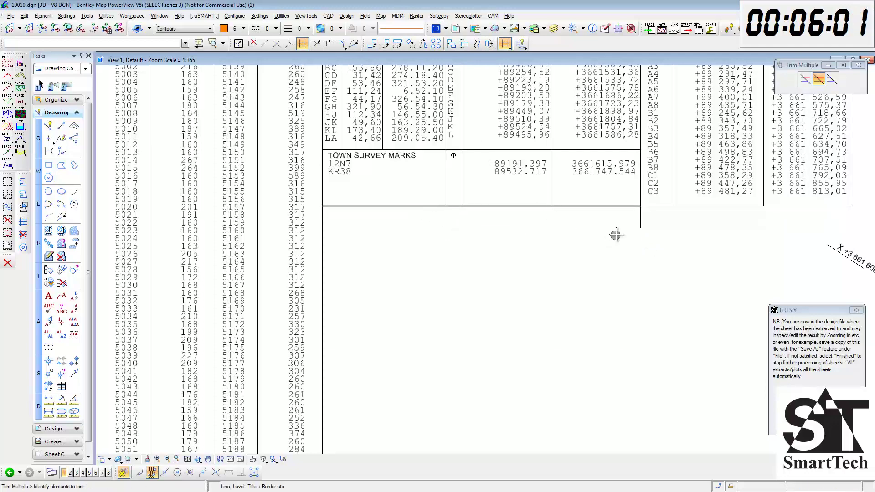
pyautogui.click(639, 222)
pyautogui.rightClick(601, 229)
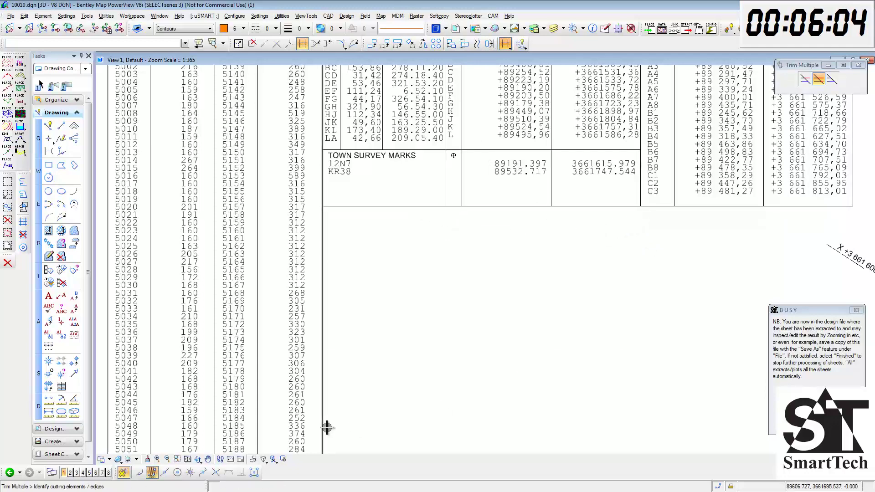
pyautogui.click(187, 460)
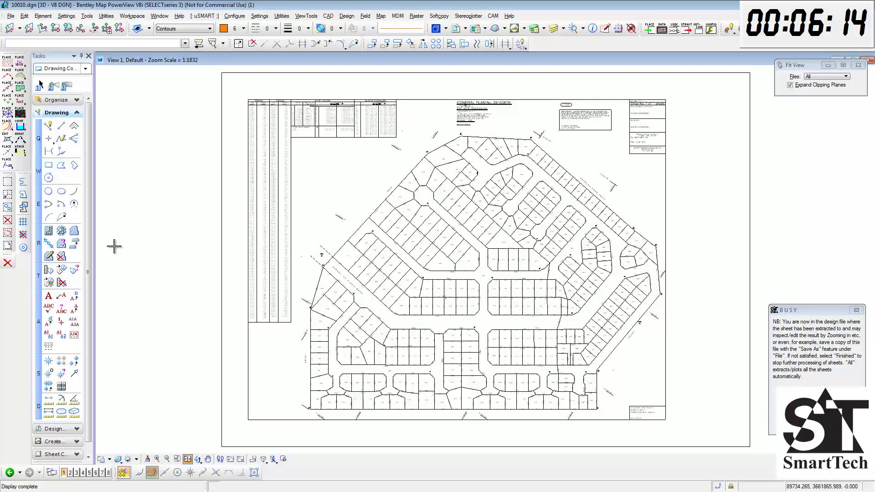
# - Place the True North Sign, aligned to the view, beside the parcel layout and close Symbol Place
pyautogui.click(6, 100)
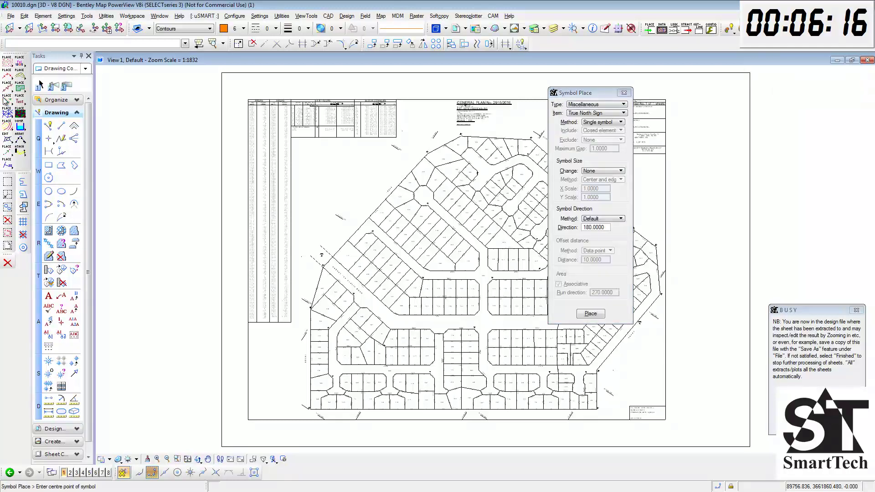
pyautogui.click(55, 28)
pyautogui.click(187, 182)
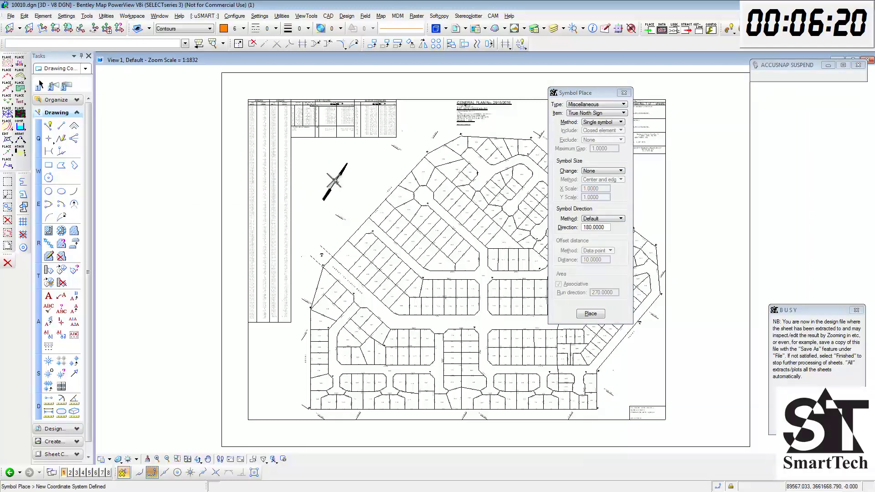
pyautogui.click(334, 180)
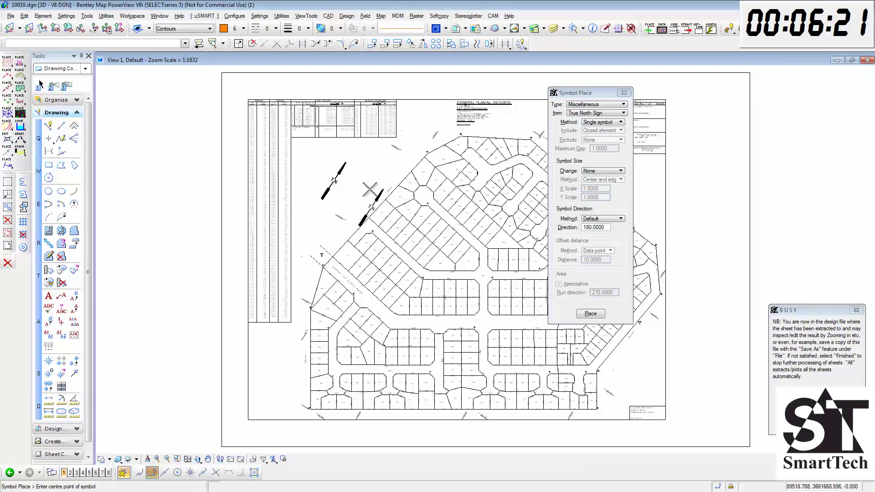
pyautogui.click(624, 92)
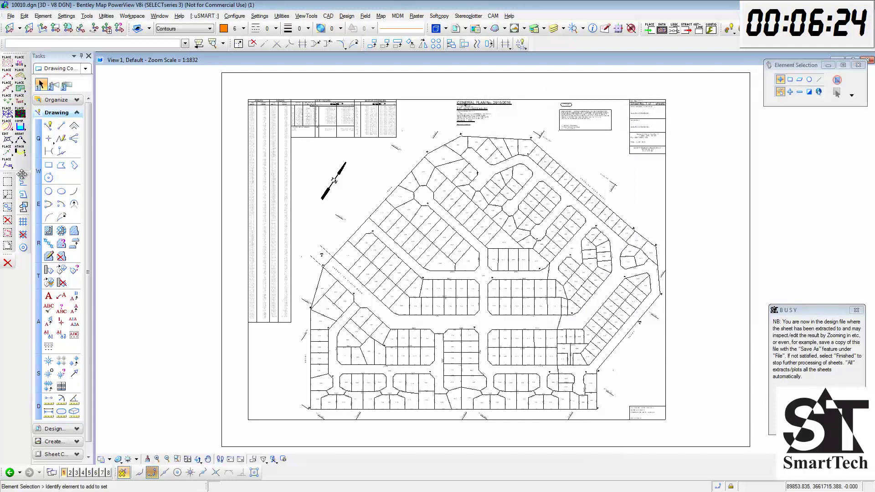
pyautogui.click(7, 182)
# - Draw a block fence from the sheet's top-left corner to its bottom-right corner
pyautogui.click(221, 72)
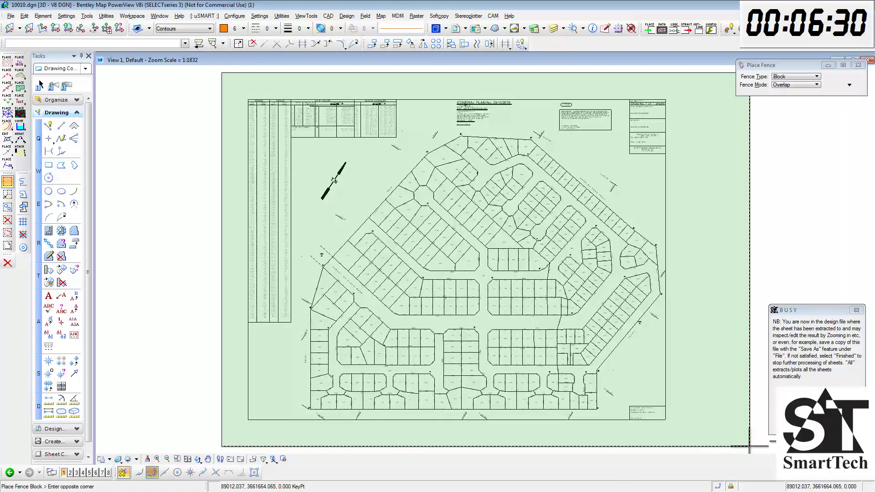
pyautogui.click(750, 447)
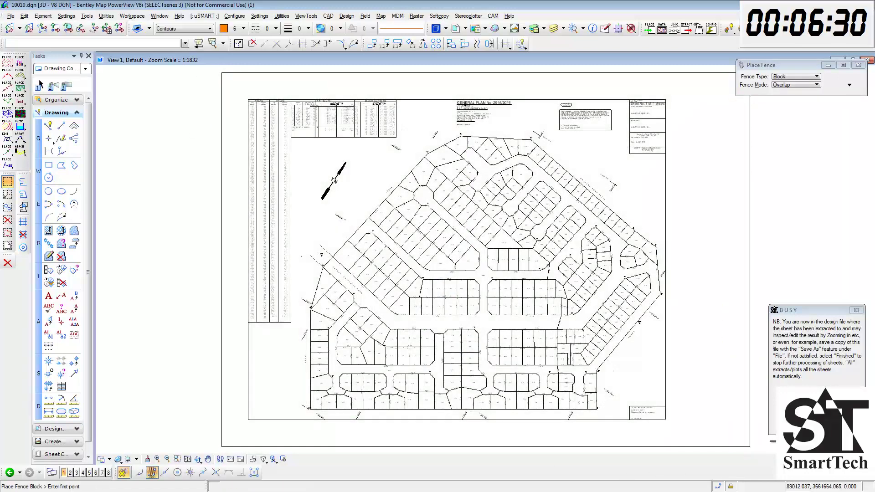
pyautogui.click(221, 73)
pyautogui.scroll(-2, 178, 139)
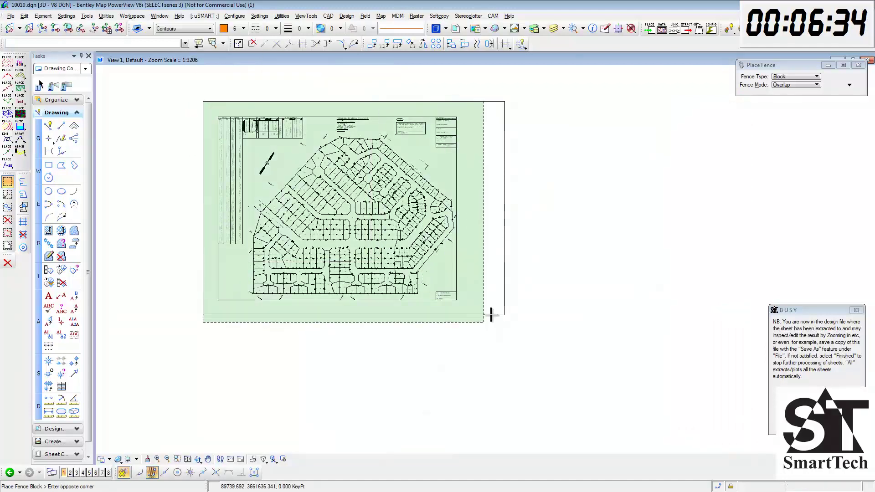
pyautogui.click(504, 315)
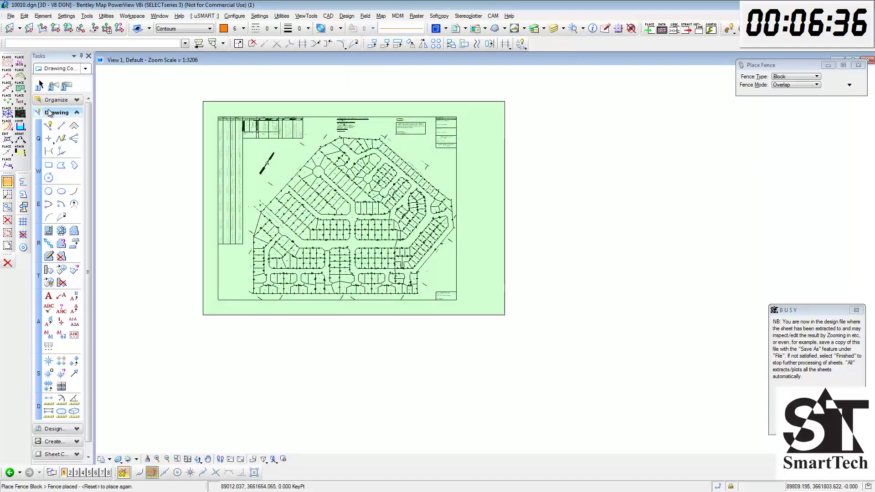
pyautogui.click(10, 16)
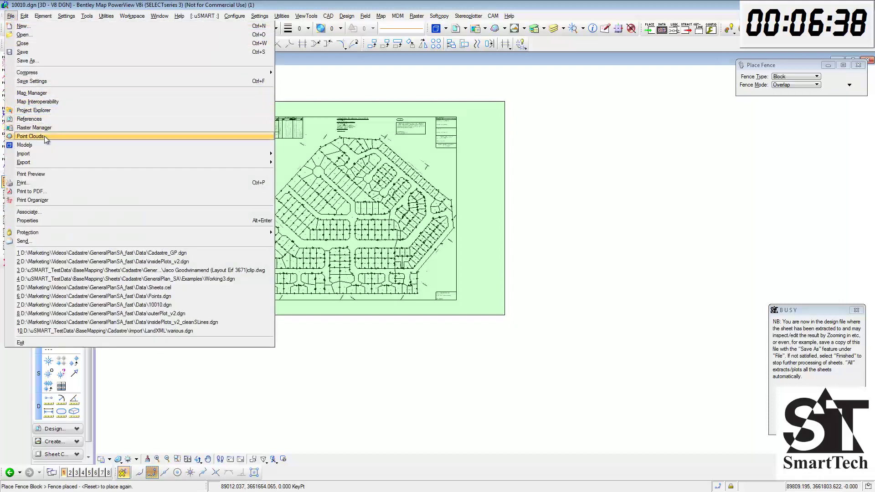
# - Switch the print driver to the Bentley PDF driver (pdf.pltcfg)
pyautogui.click(45, 182)
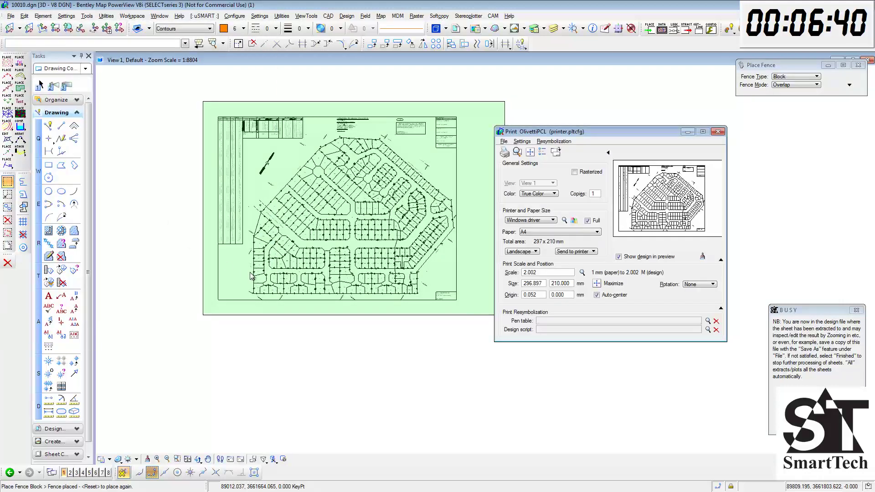
pyautogui.click(529, 220)
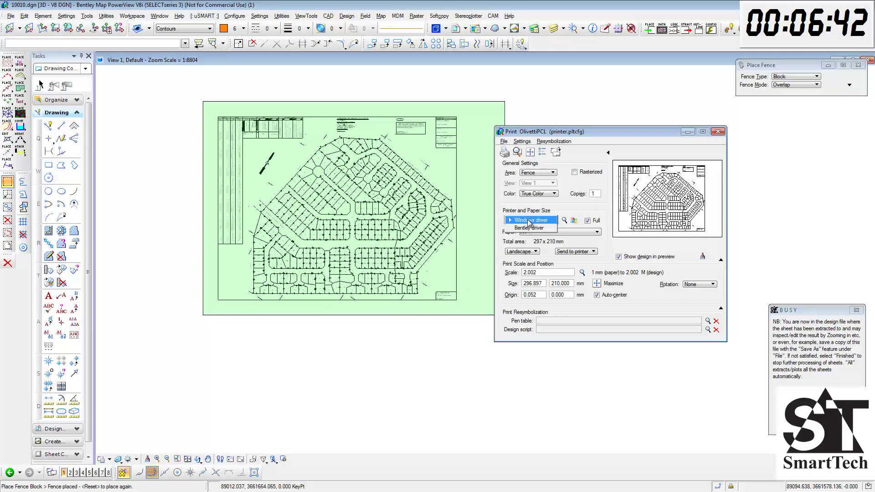
pyautogui.click(528, 229)
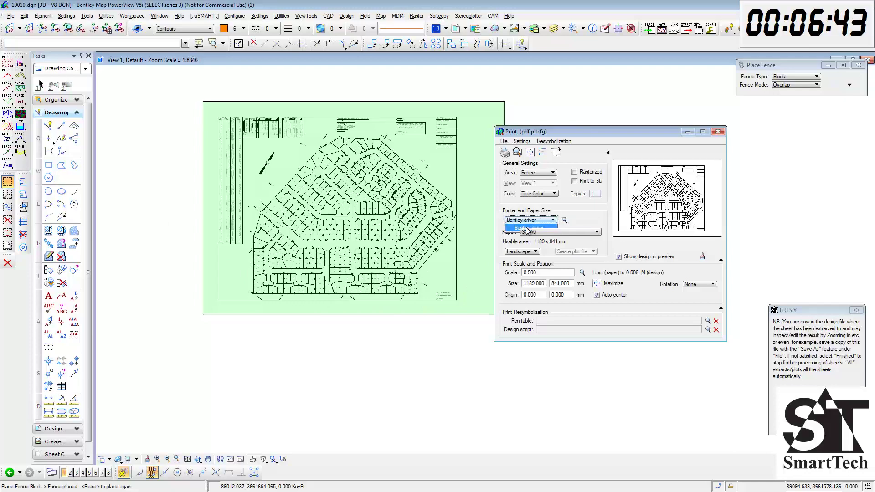
# - Print the fenced sheet to 10010-Default-000.pdf and close the Print dialog
pyautogui.click(504, 142)
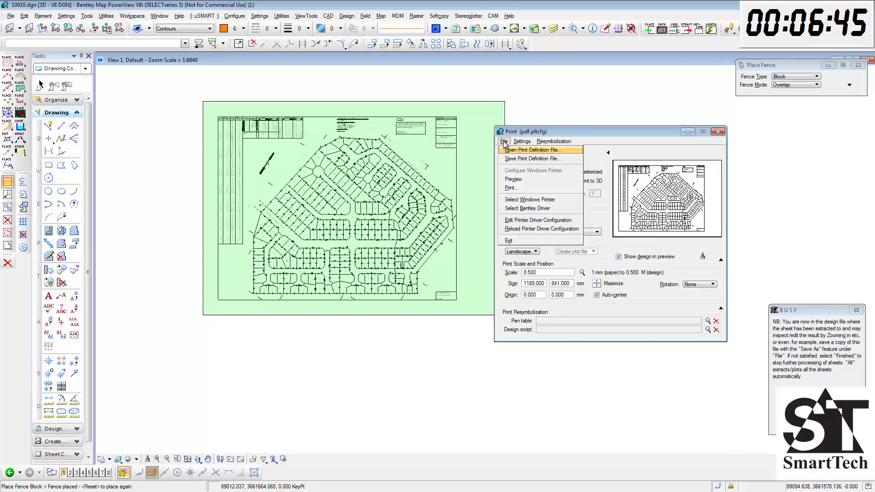
pyautogui.click(516, 192)
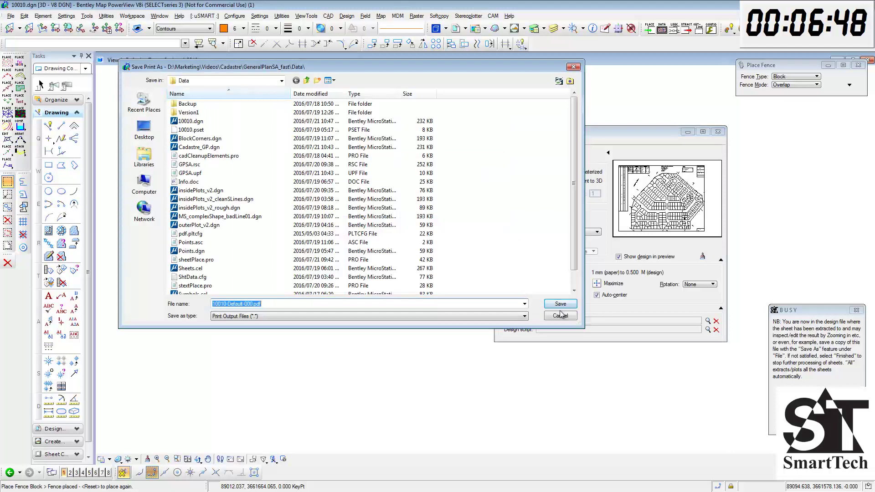
pyautogui.click(567, 305)
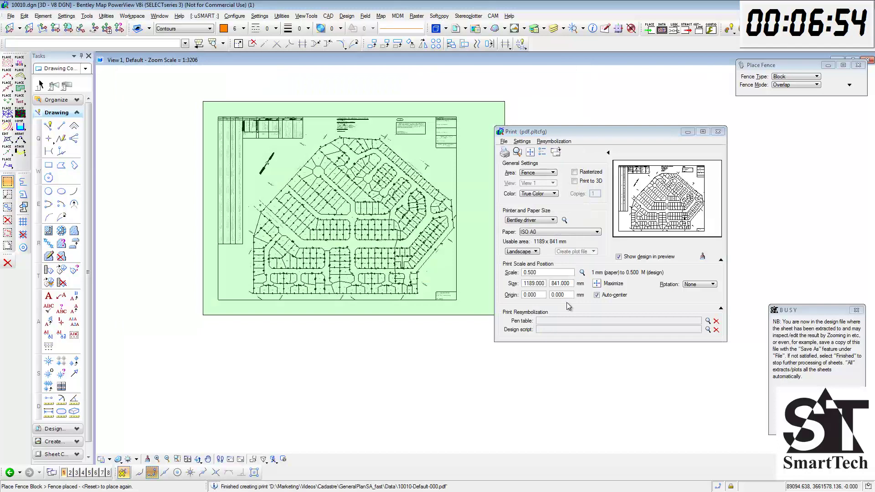
pyautogui.rightClick(793, 16)
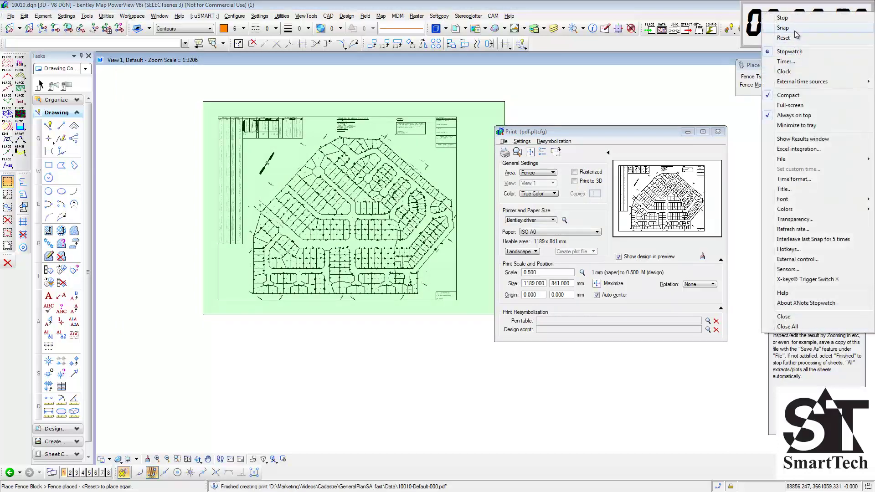
pyautogui.click(795, 18)
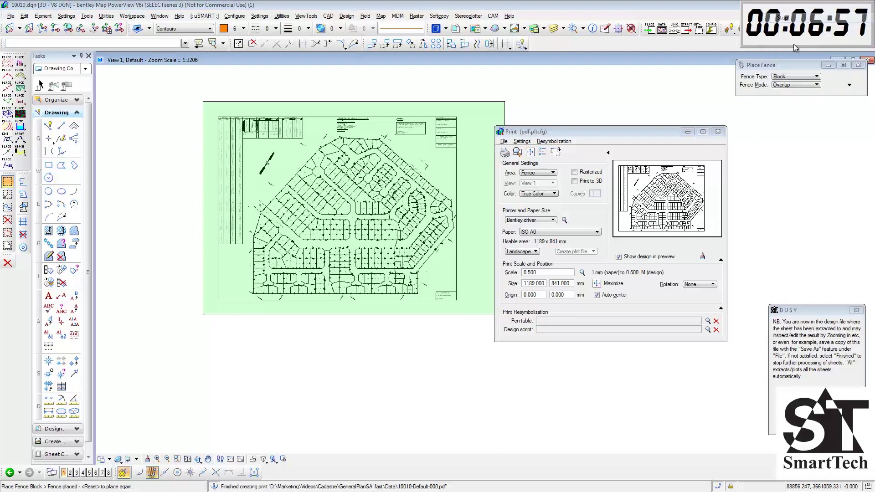
pyautogui.click(718, 132)
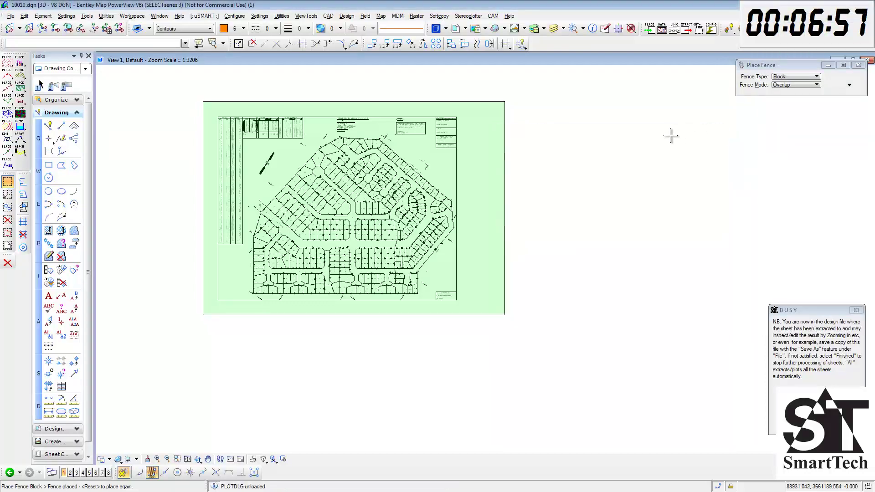
# - Clear the fence and pan across lots 5124–5143, lots around 5007 and along Douglas Road
pyautogui.click(39, 85)
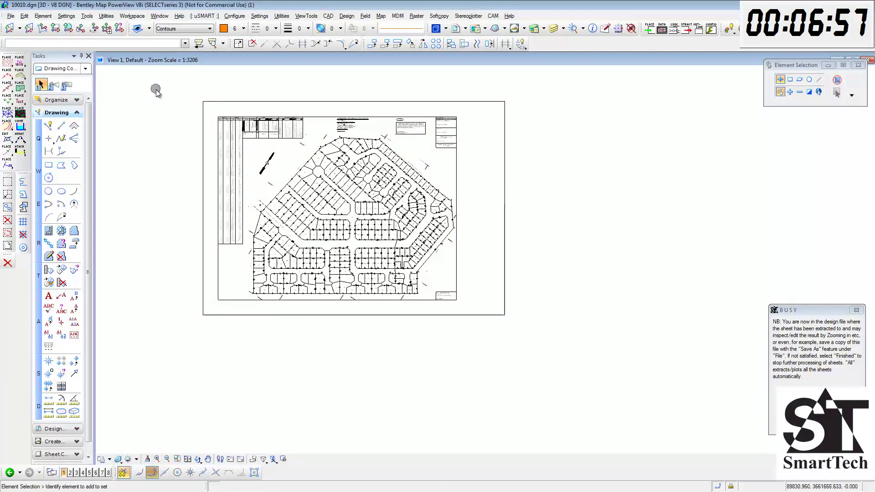
pyautogui.scroll(4, 286, 244)
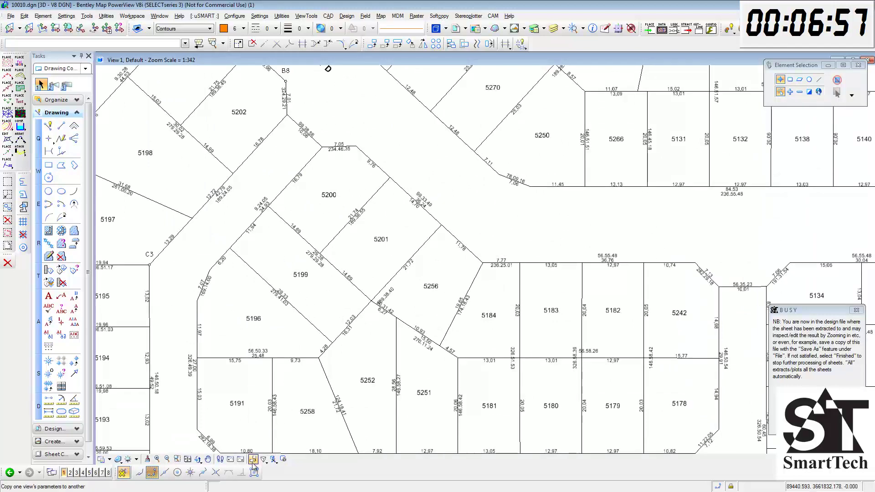
pyautogui.click(207, 460)
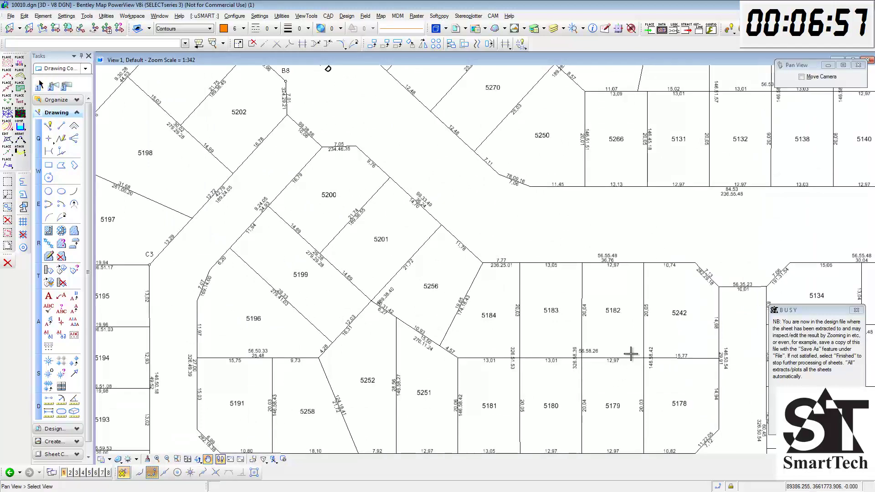
pyautogui.moveTo(622, 338)
pyautogui.mouseDown()
pyautogui.moveTo(334, 355)
pyautogui.moveTo(253, 377)
pyautogui.mouseUp()
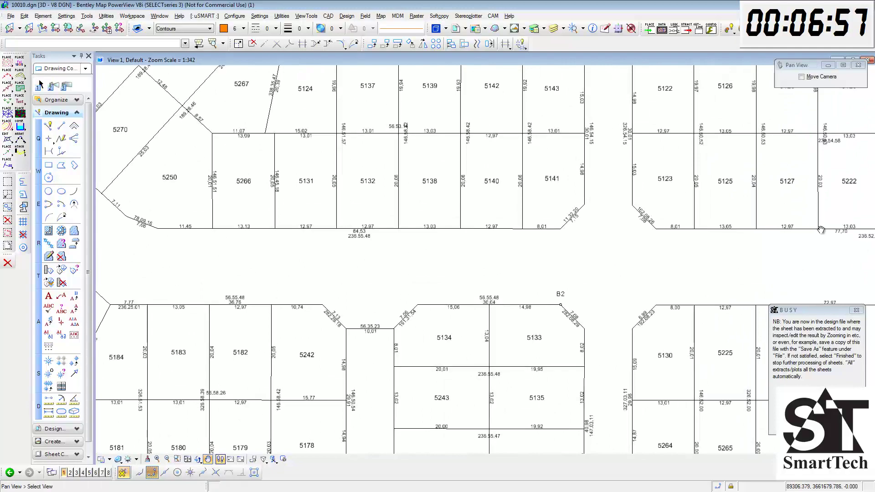
pyautogui.moveTo(821, 230); pyautogui.dragTo(462, 255)
pyautogui.moveTo(770, 124); pyautogui.dragTo(617, 299)
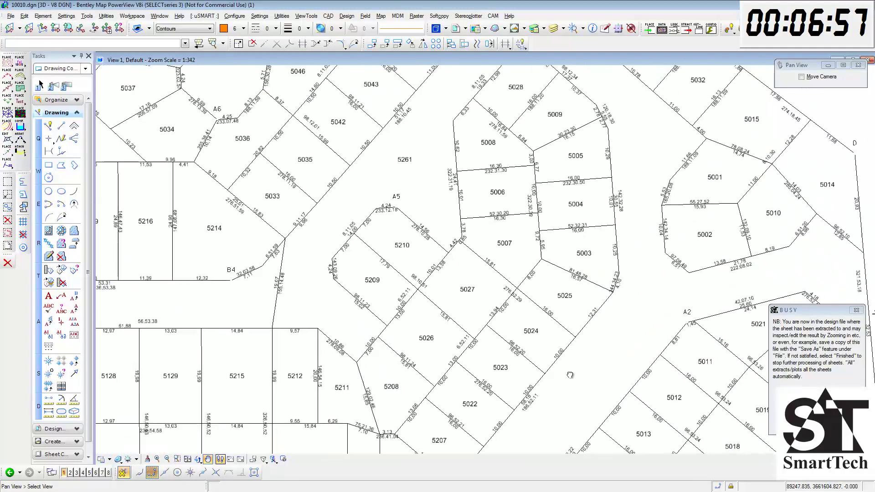
pyautogui.moveTo(537, 100); pyautogui.dragTo(737, 368)
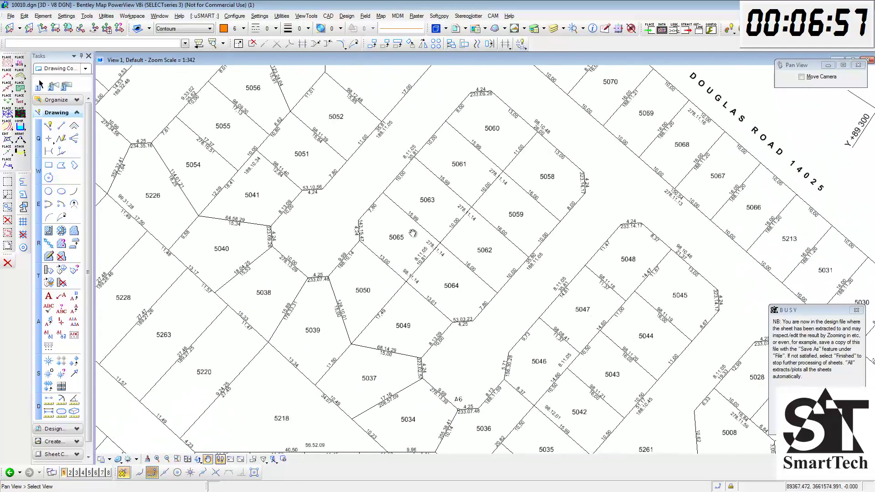
# - Pan to the tables at the sheet's top, inspect BLOCK CORNERS, then zoom out
pyautogui.scroll(-5, 614, 273)
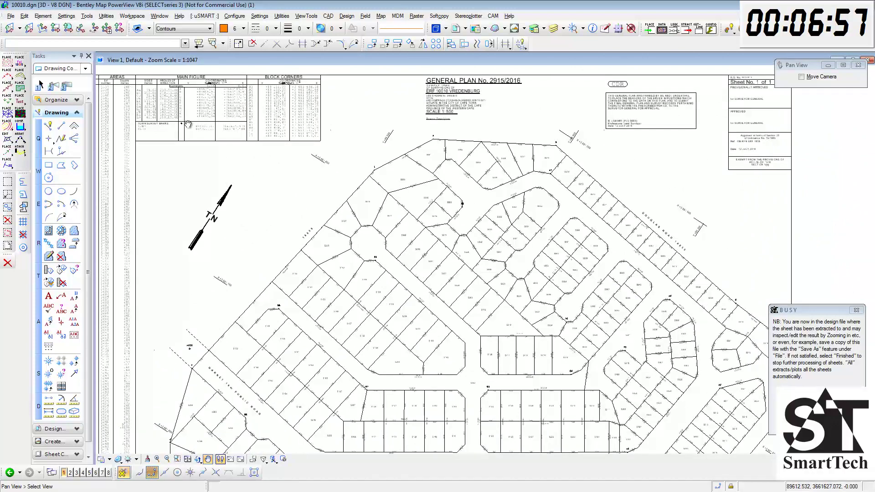
pyautogui.moveTo(131, 108); pyautogui.dragTo(283, 139)
pyautogui.scroll(5, 287, 130)
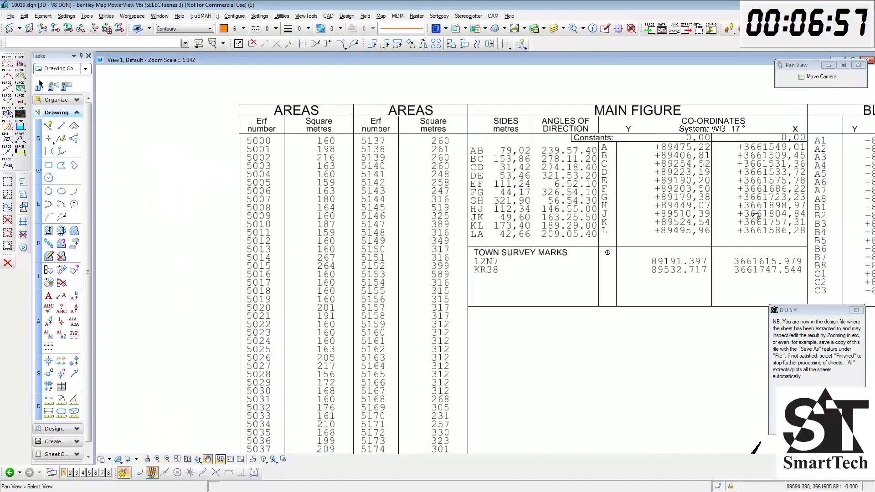
pyautogui.moveTo(755, 217); pyautogui.dragTo(403, 212)
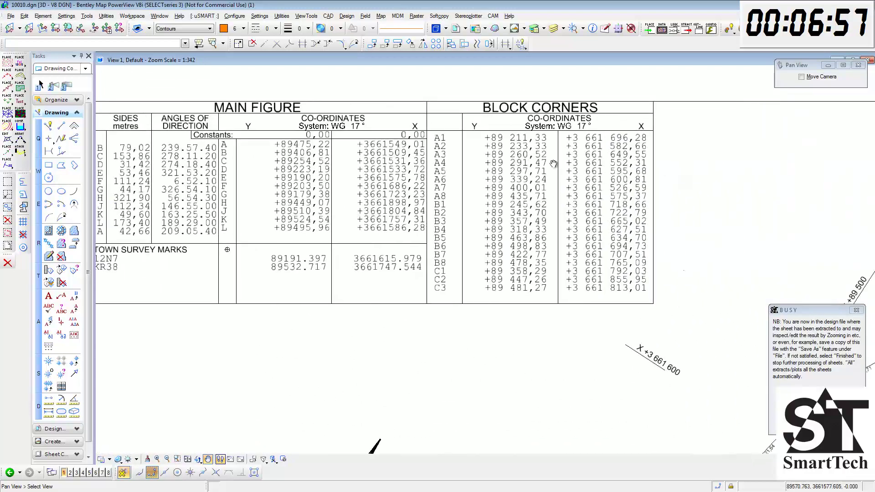
pyautogui.scroll(-5, 570, 164)
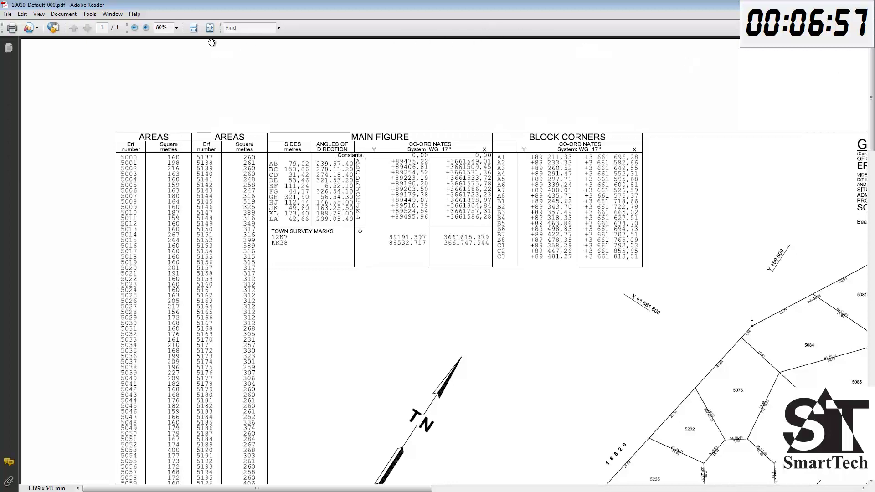
# - Fit the whole General Plan No. 2915/2016 page in the Adobe Reader window
pyautogui.click(210, 27)
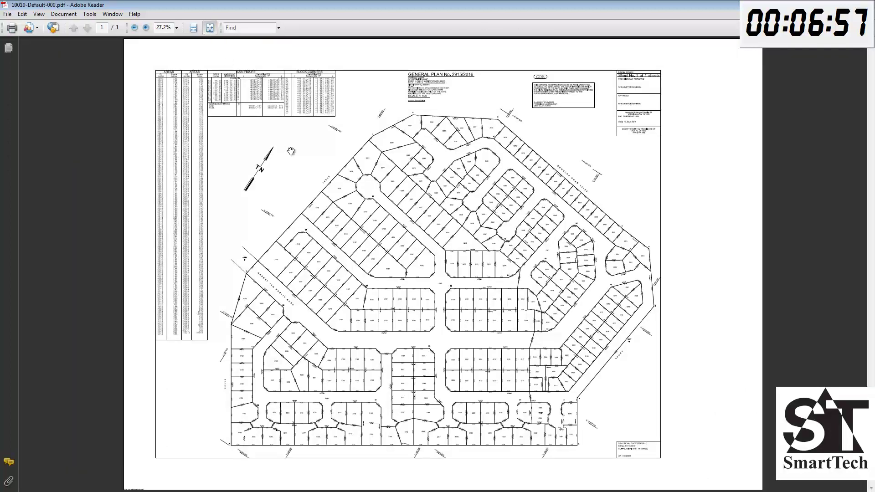